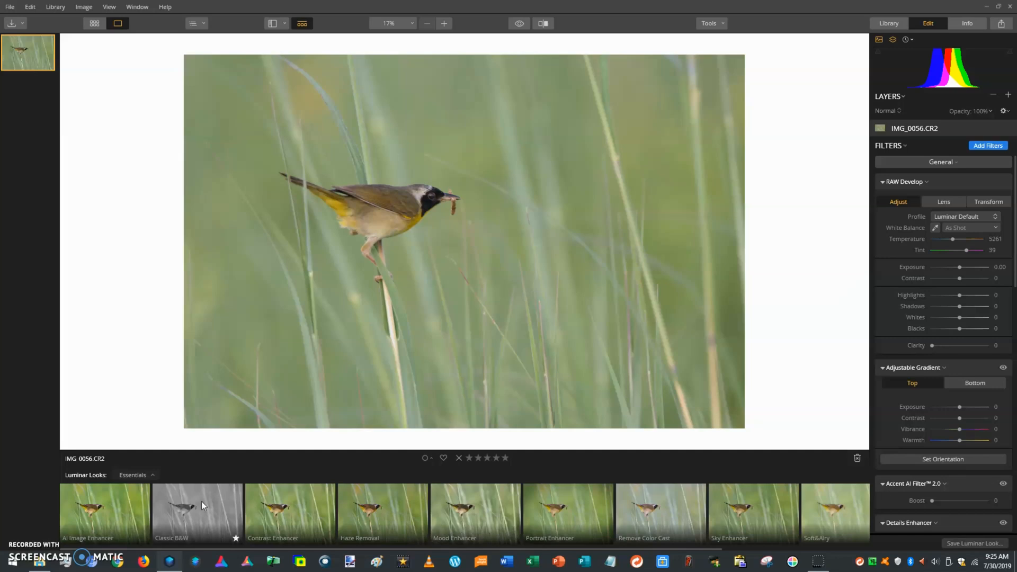
Scroll down to the Essentials Luminar Looks strip below IMG_0056.CR2
scroll(116, 519, "down", 1)
Star the AI Image Enhancer look as a favourite, apply it, and lower its amount
scroll(135, 519, "up", 1)
left_click(143, 538)
left_click(132, 505)
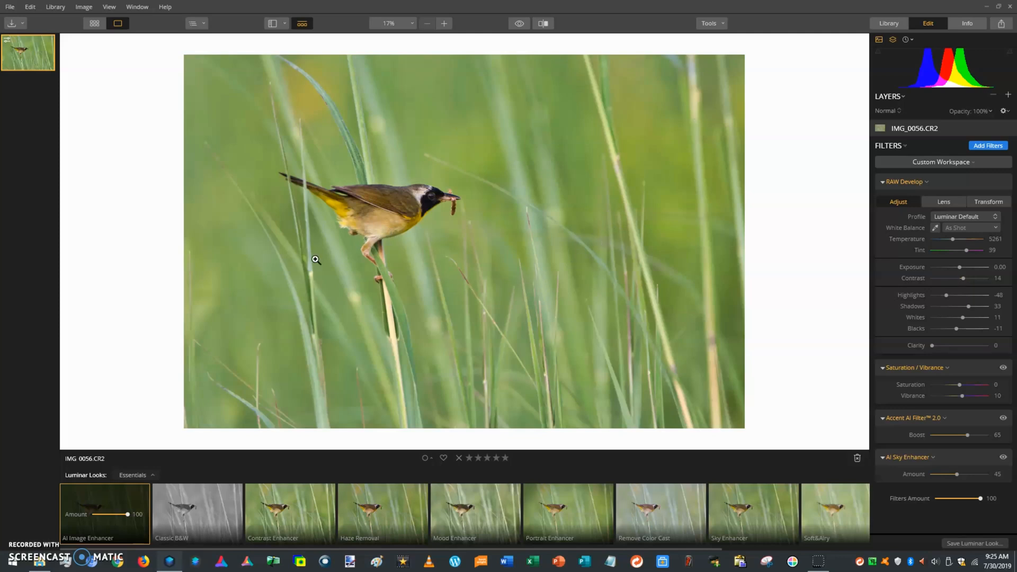
left_click(113, 515)
Adjust the AI Image Enhancer amount between 71 and 51, compare with the original, and settle at 44
left_click_drag(112, 515, 117, 515)
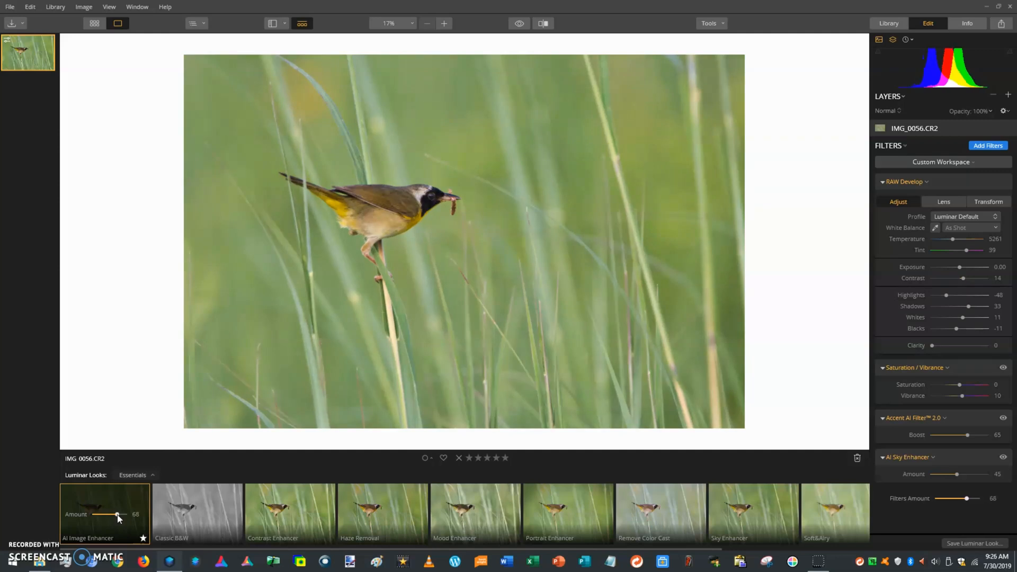
left_click_drag(117, 515, 116, 515)
left_click_drag(117, 514, 111, 518)
left_click(522, 24)
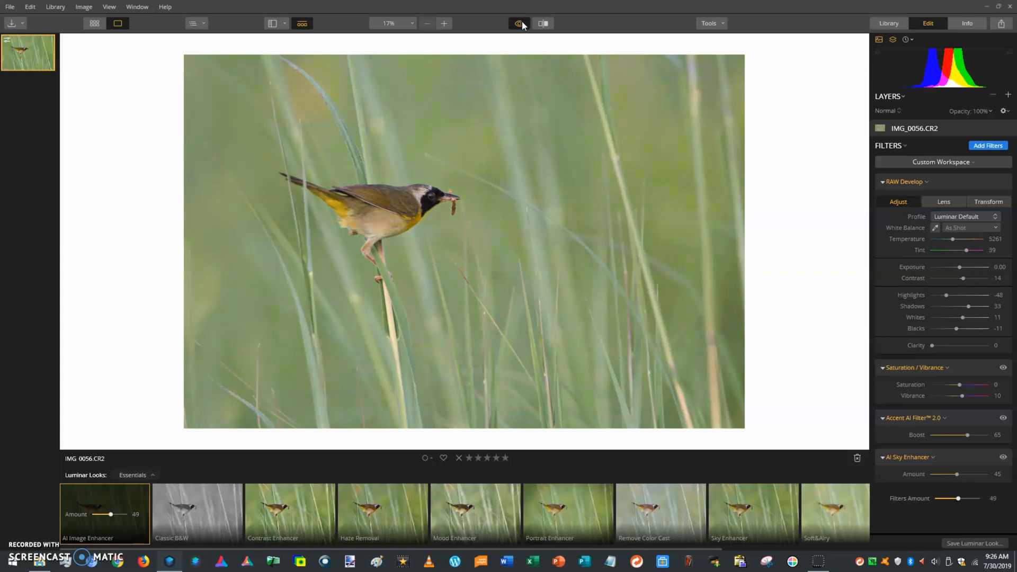
left_click(522, 22)
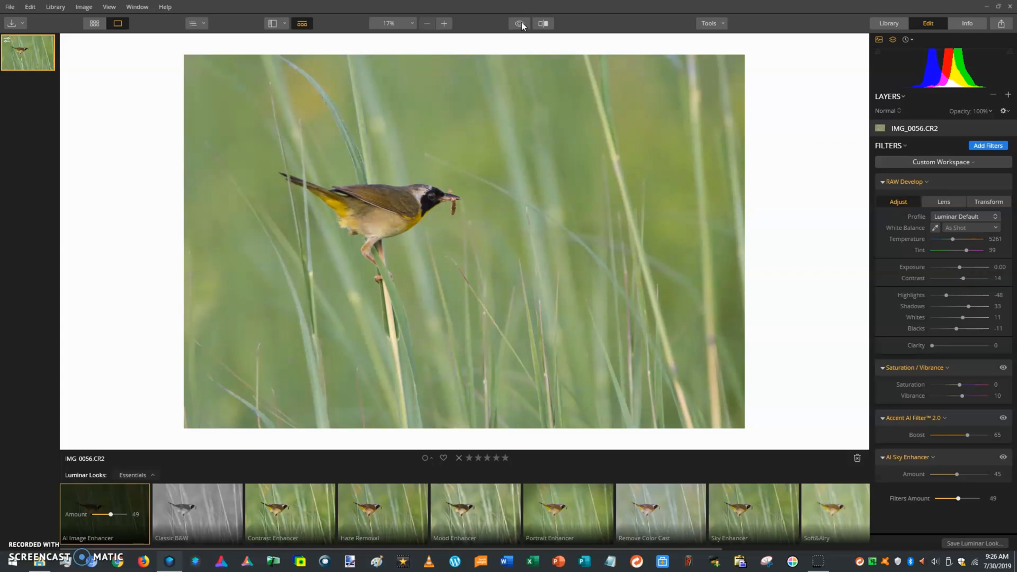
left_click(520, 23)
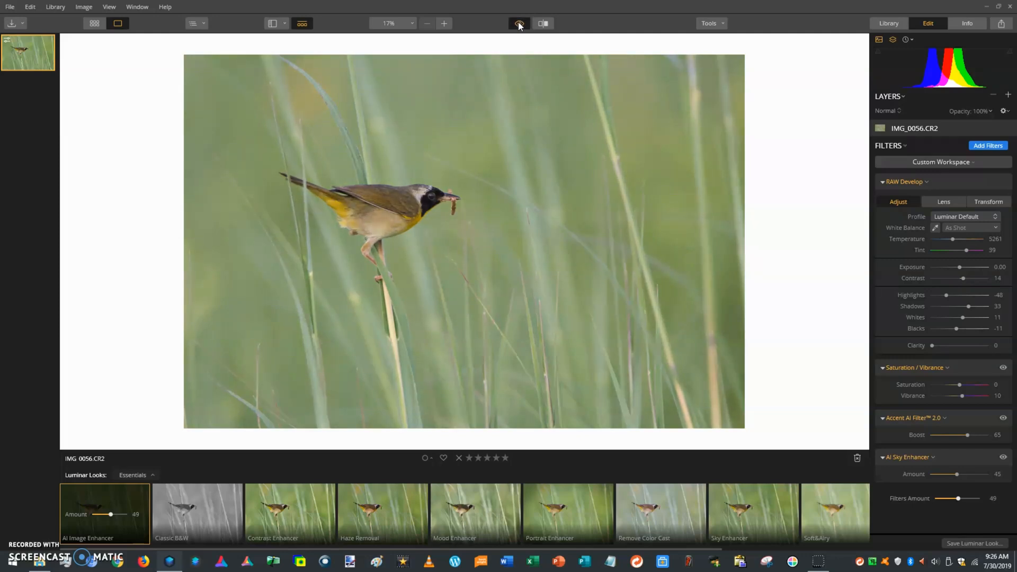
left_click(520, 23)
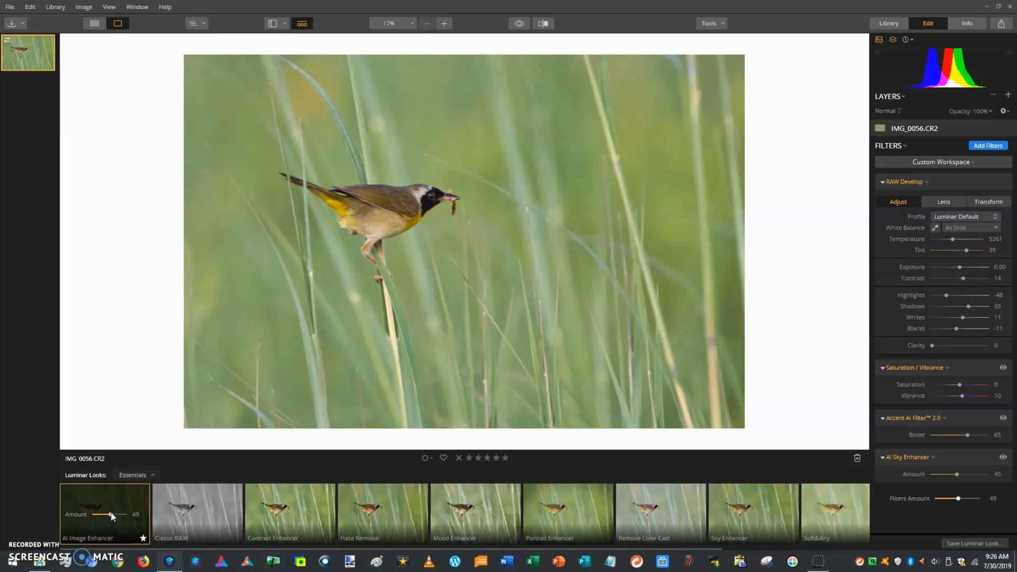
left_click_drag(113, 517, 110, 517)
Compare the edit with the original photo and restore the full-screen window
left_click(525, 25)
left_click(524, 25)
left_click(522, 25)
double_click(517, 17)
mouse_move(525, 12)
left_mouse_down()
mouse_move(548, 26)
mouse_move(533, 0)
left_mouse_up()
Raise RAW Develop Clarity to 4, compare with the original, then set it to 6
left_click_drag(933, 346, 935, 347)
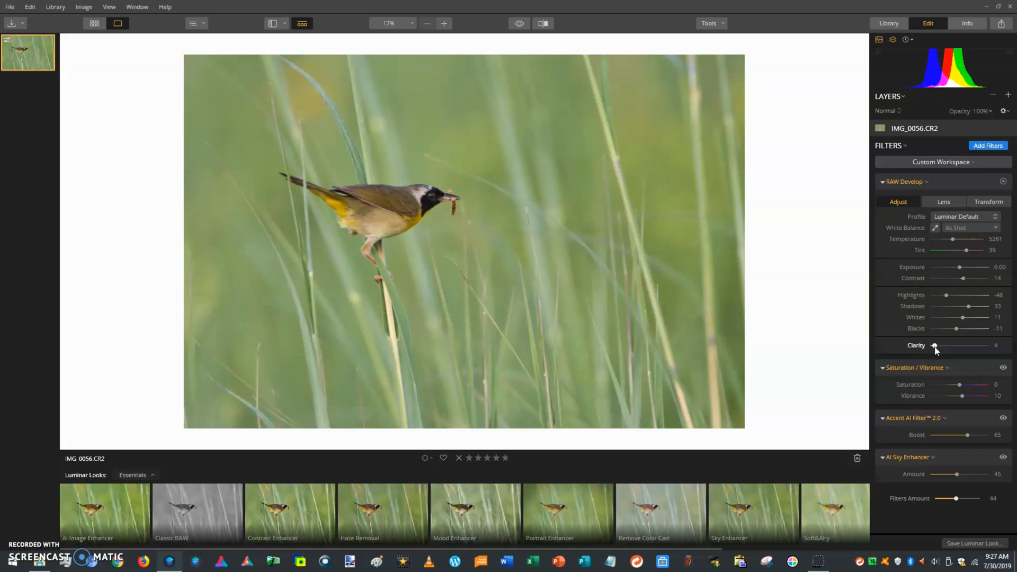
left_click(513, 24)
left_click(513, 25)
left_click_drag(935, 350, 936, 349)
Add a Dodge & Burn filter from the Filters Catalog
left_click(986, 146)
scroll(821, 258, "down", 3)
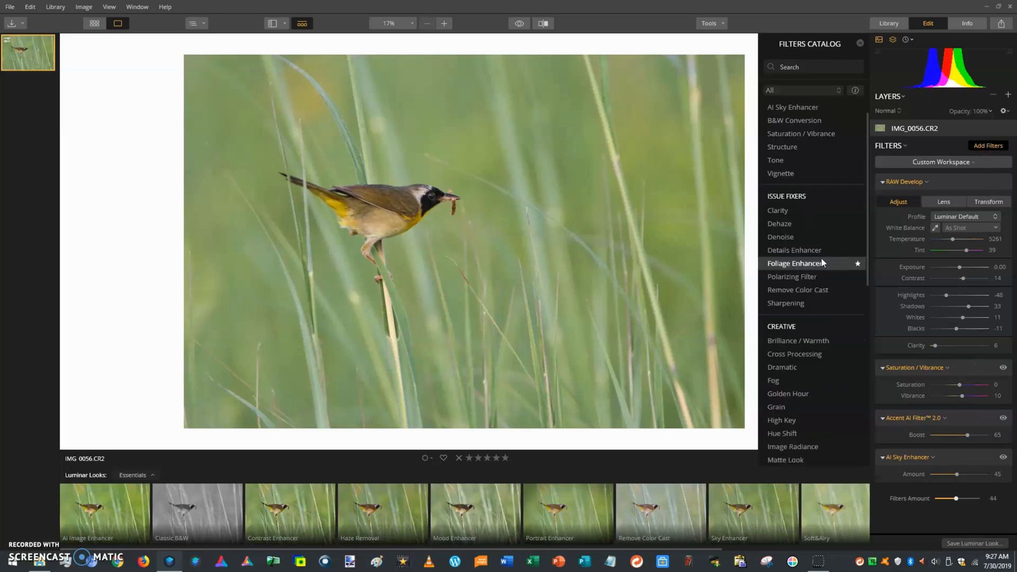
scroll(818, 265, "down", 4)
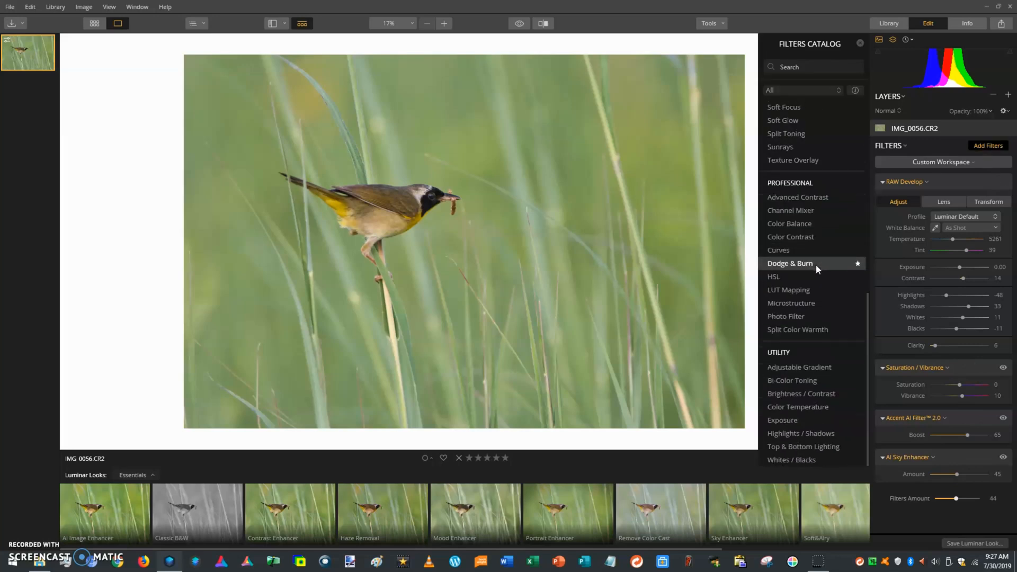
left_click(797, 266)
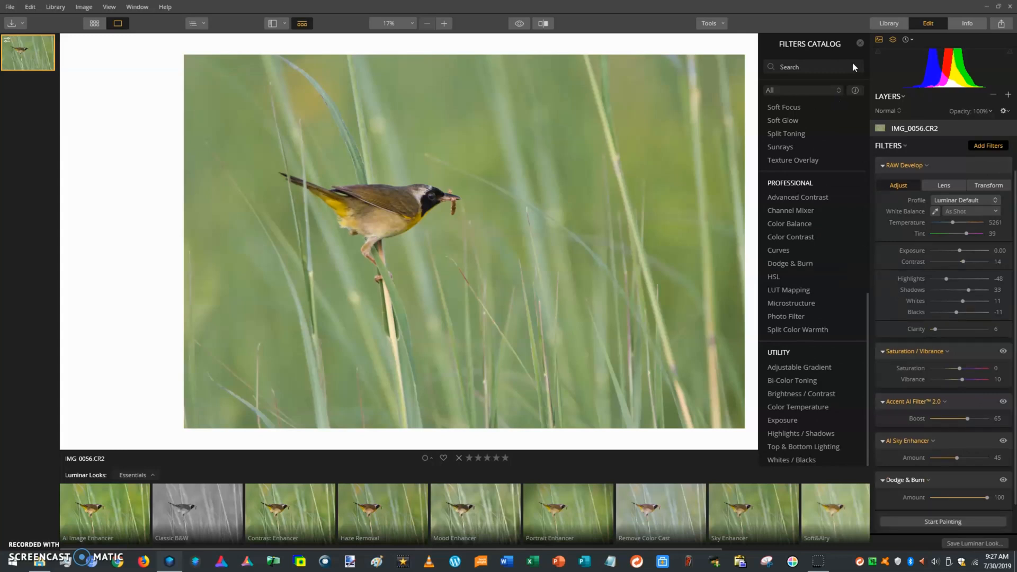
left_click(861, 43)
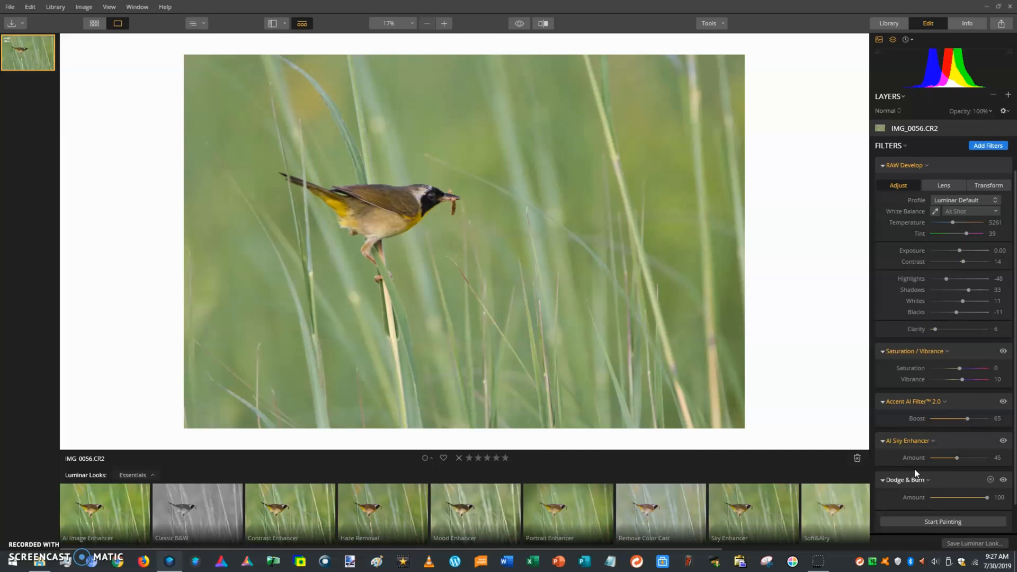
Paint the yellowthroat's eye with the Lighten brush while zoomed in, then finish painting
left_click(894, 518)
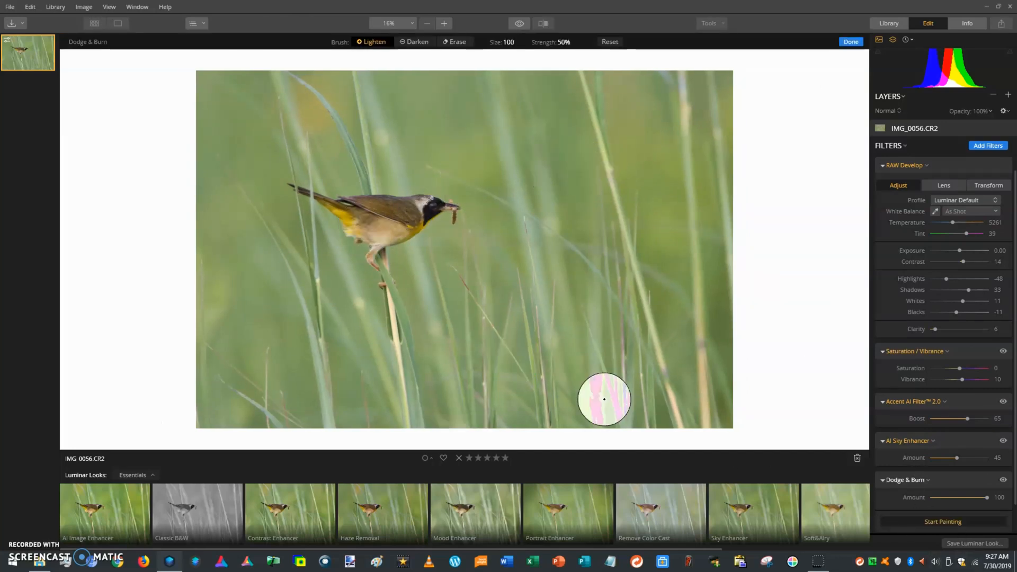
scroll(386, 175, "up", 3)
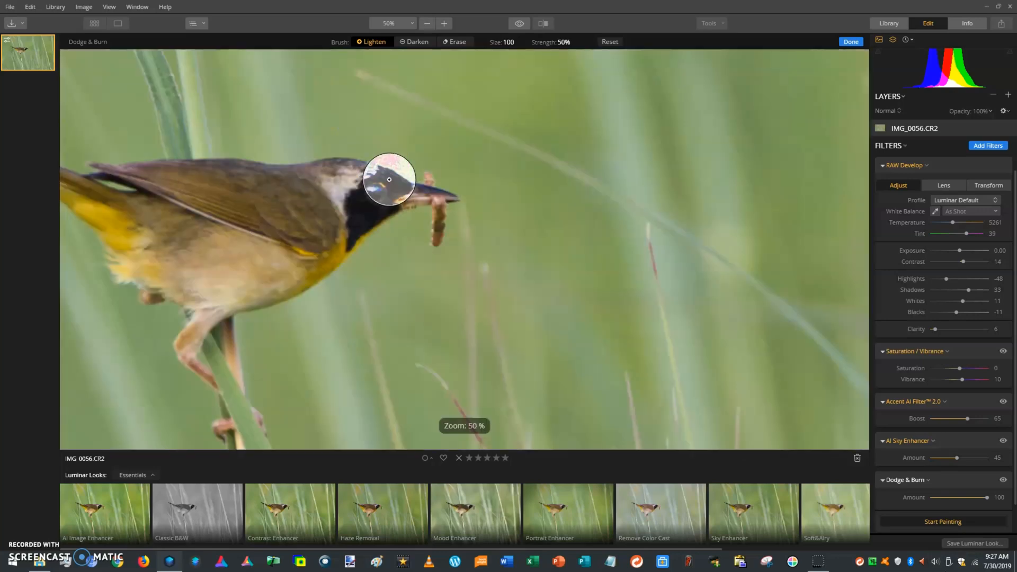
scroll(389, 181, "up", 4)
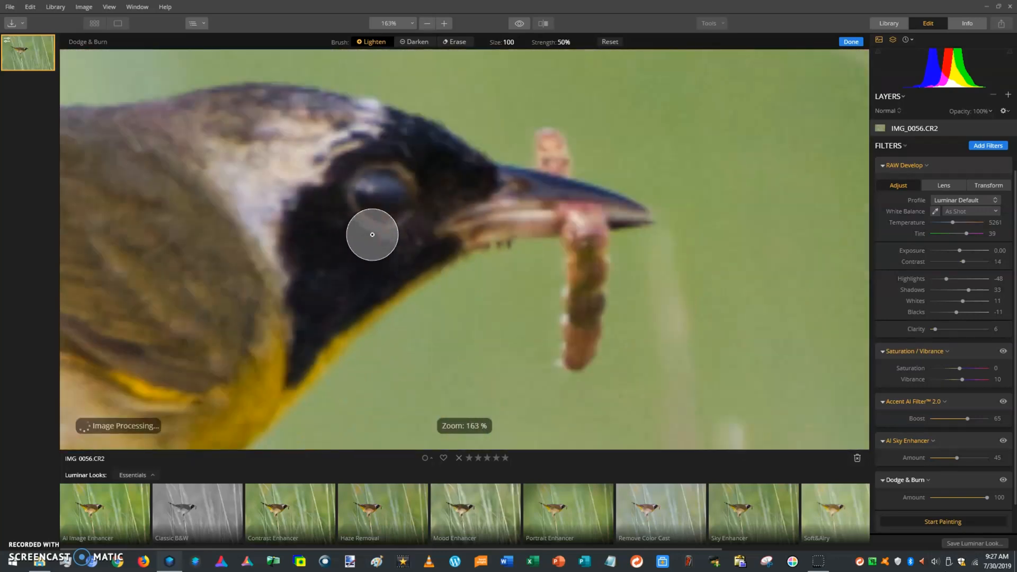
mouse_move(372, 235)
left_mouse_down()
mouse_move(381, 195)
mouse_move(389, 213)
left_mouse_up()
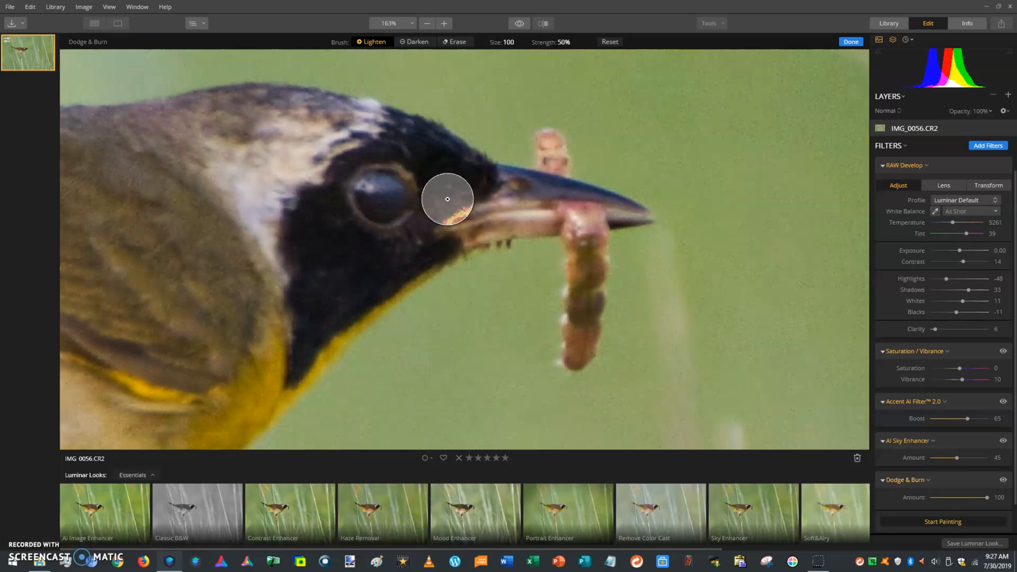
key("ctrl+0")
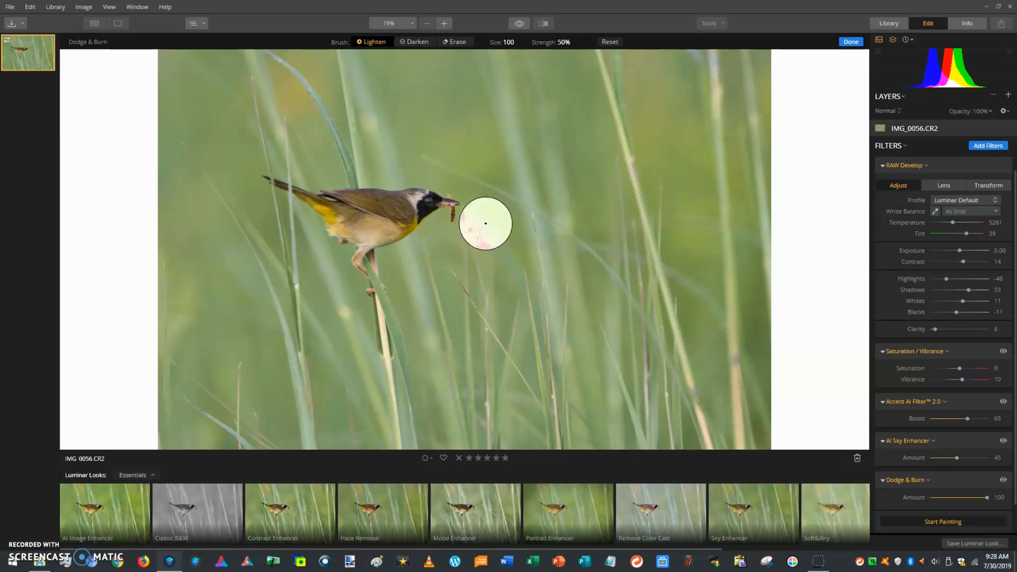
scroll(485, 223, "down", 1)
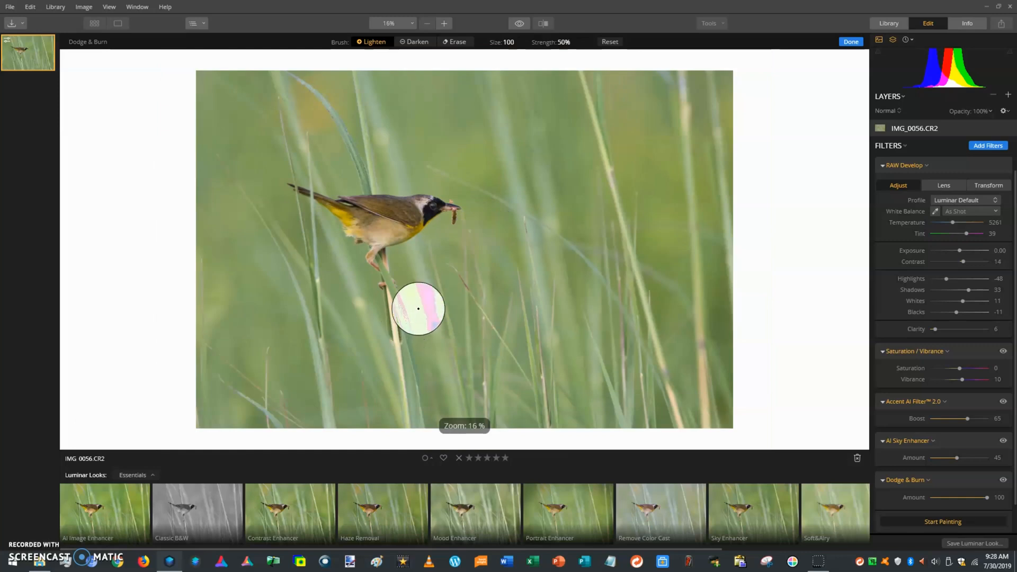
left_click(849, 43)
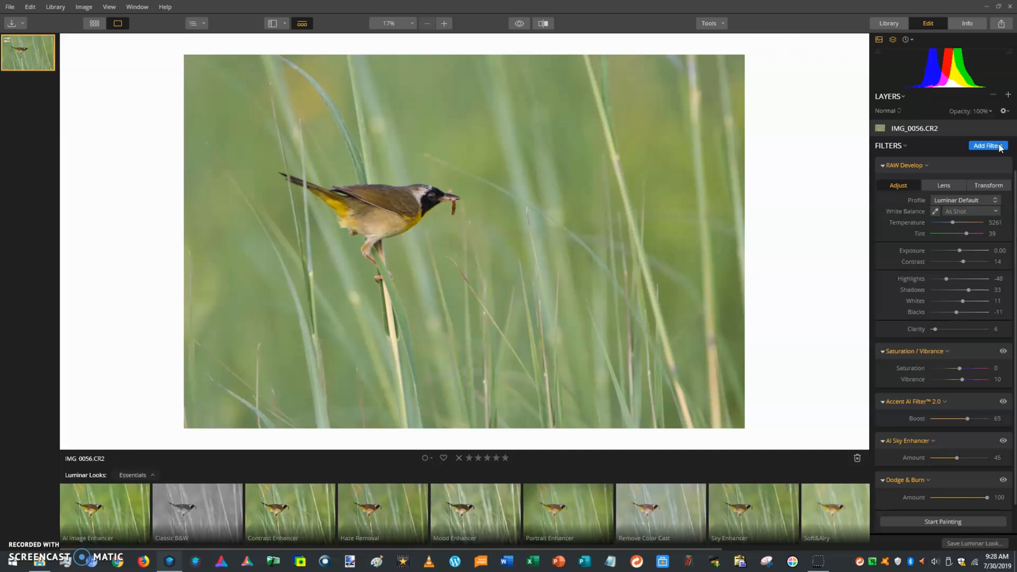
Browse the Filters Catalog to add the Details Enhancer filter, briefly checking the edit history
left_click(999, 147)
scroll(824, 225, "up", 10)
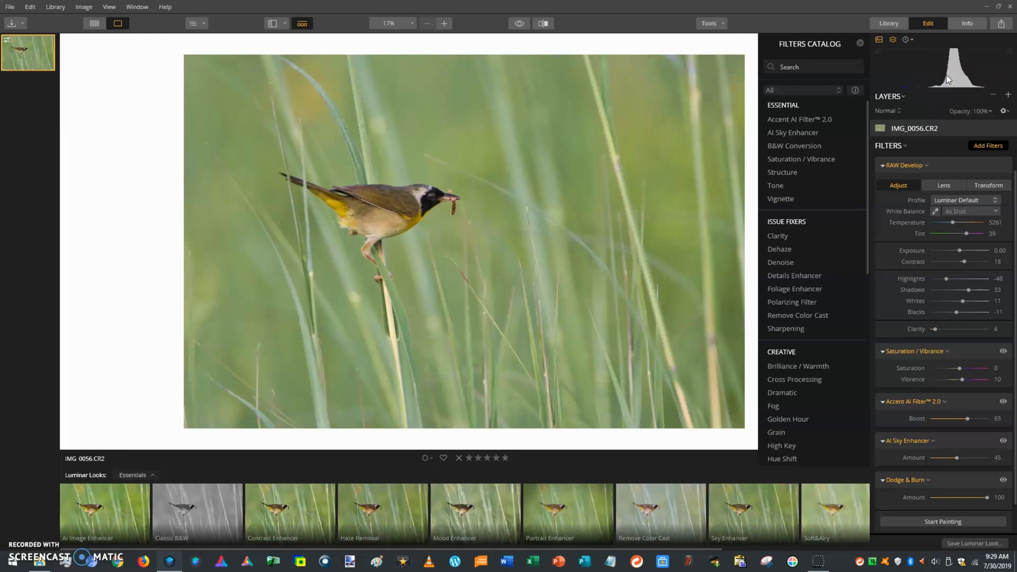
left_click(907, 40)
left_click(909, 39)
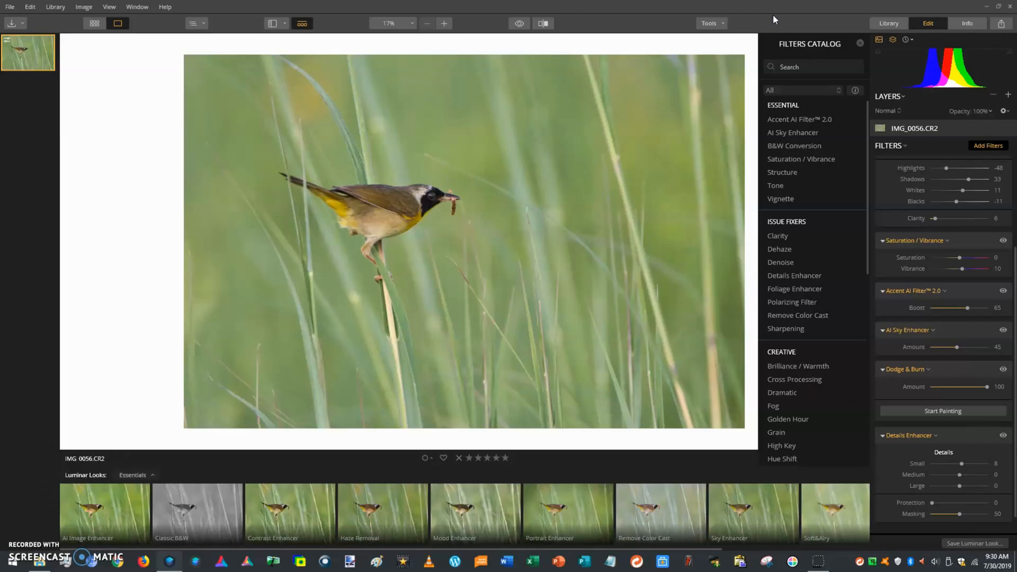
scroll(811, 318, "down", 7)
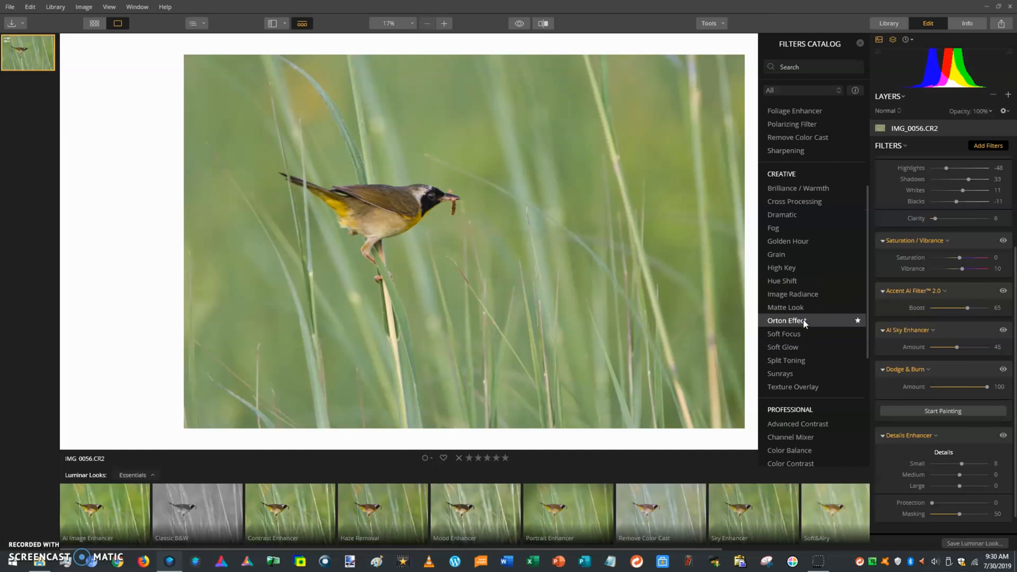
scroll(817, 314, "up", 7)
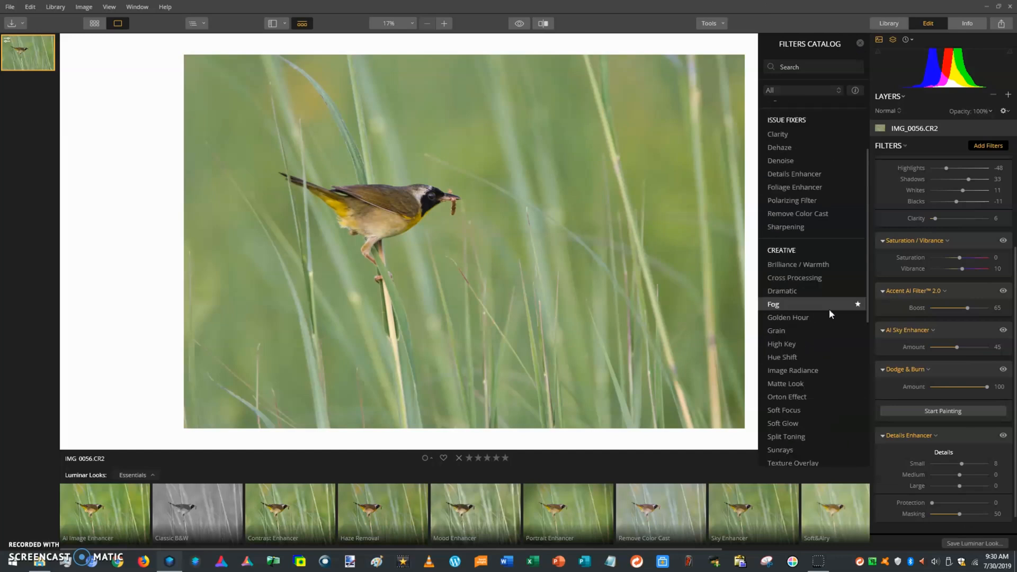
left_click(862, 42)
Start a crop at a 1:1 square ratio and shift the photo to frame the bird
left_click(709, 25)
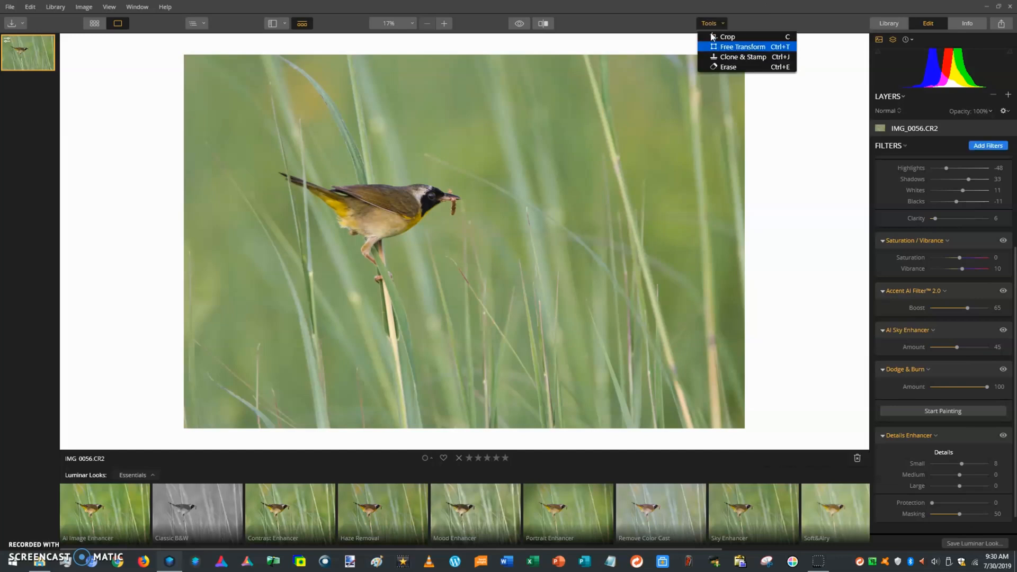
left_click(726, 38)
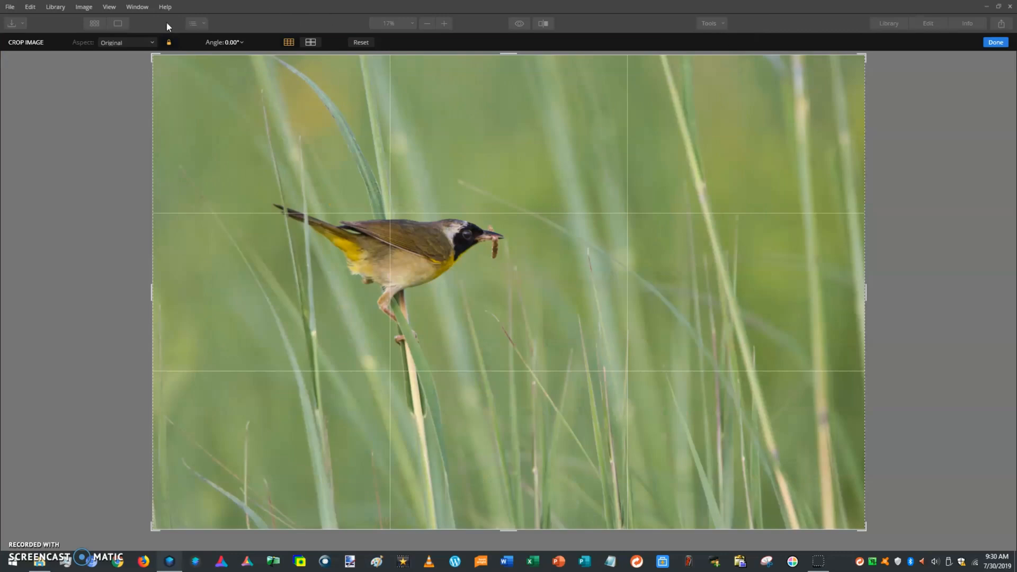
left_click(146, 46)
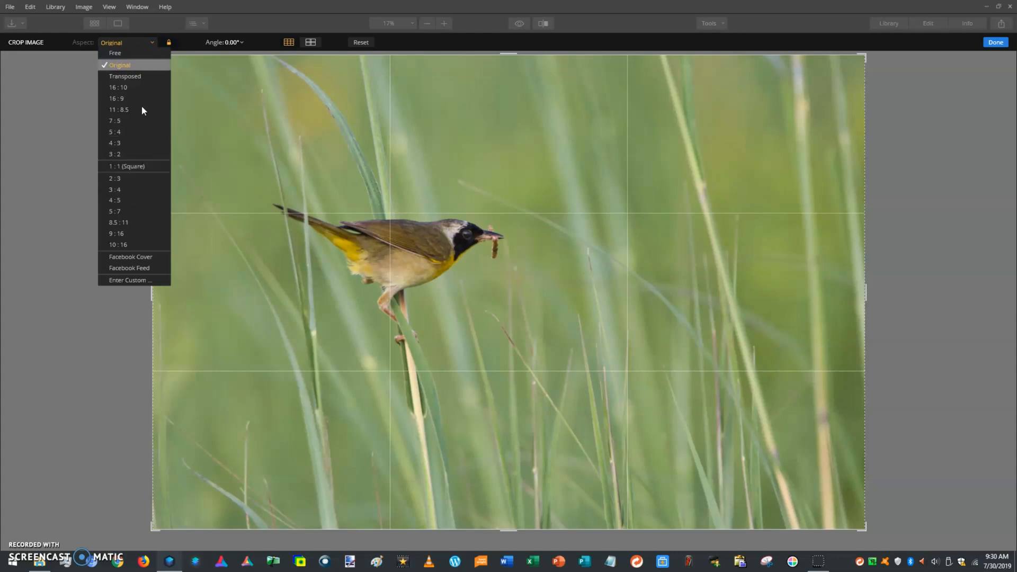
left_click(133, 166)
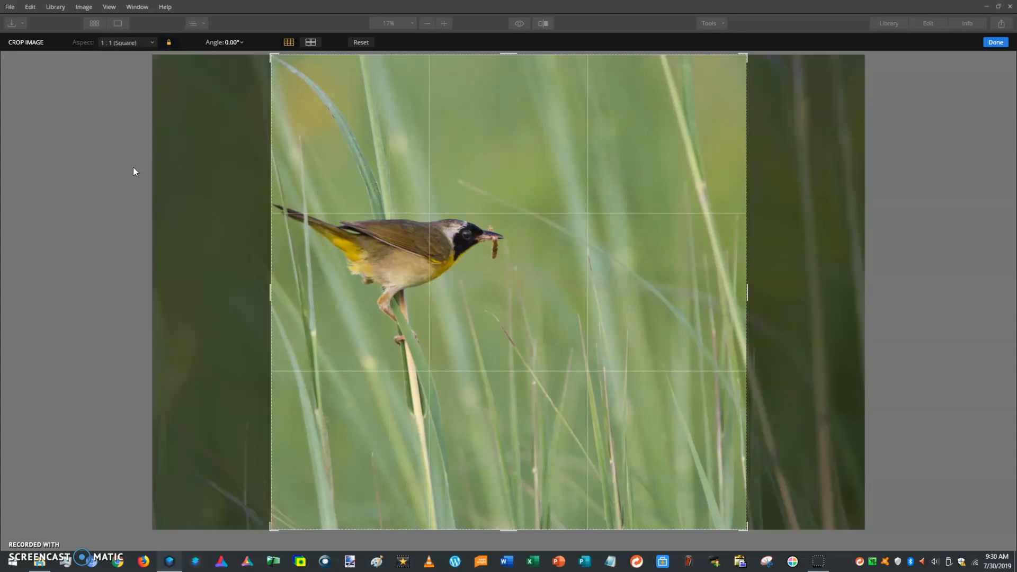
left_click_drag(460, 219, 486, 219)
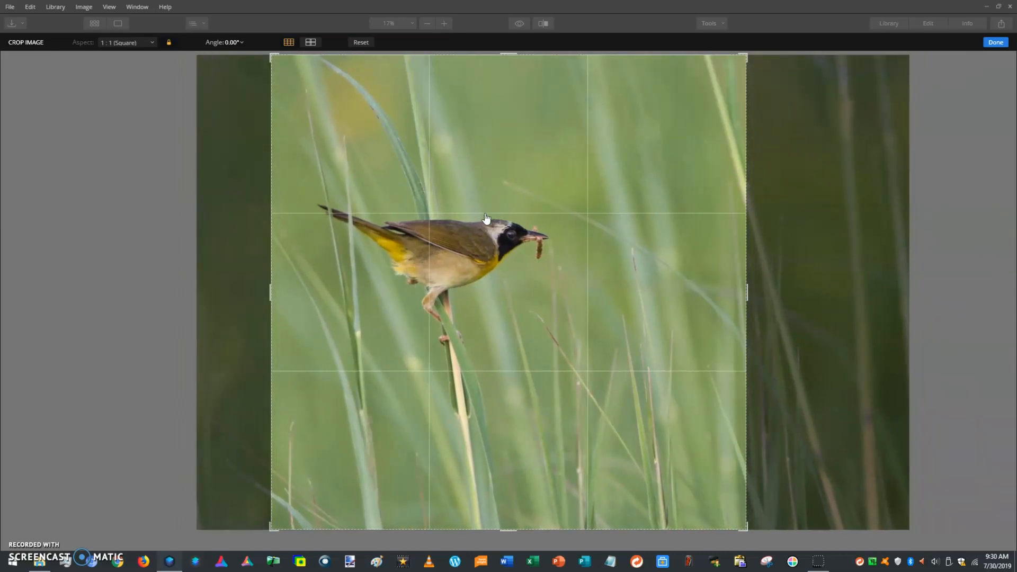
left_click_drag(487, 218, 518, 221)
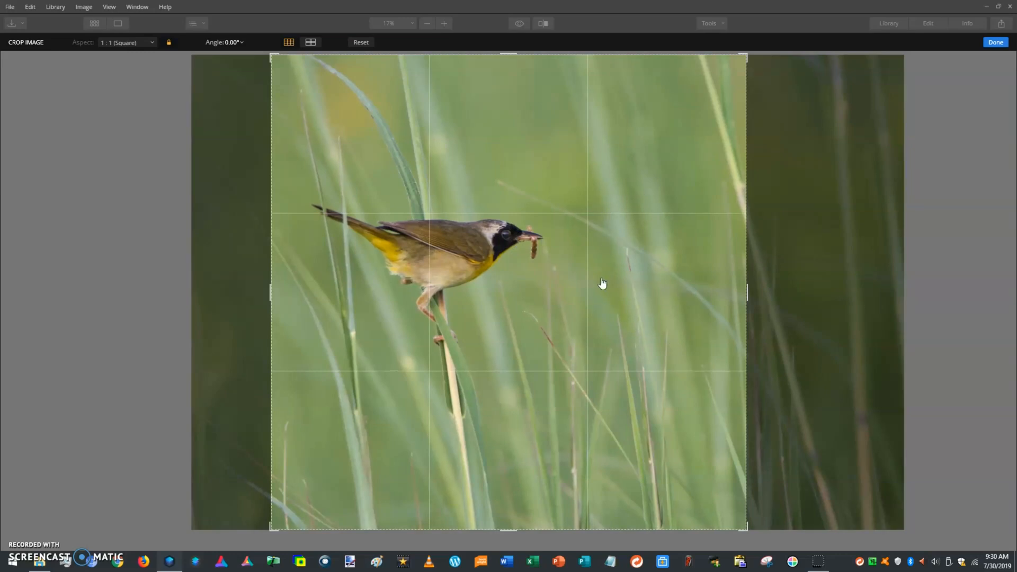
left_click_drag(432, 280, 478, 278)
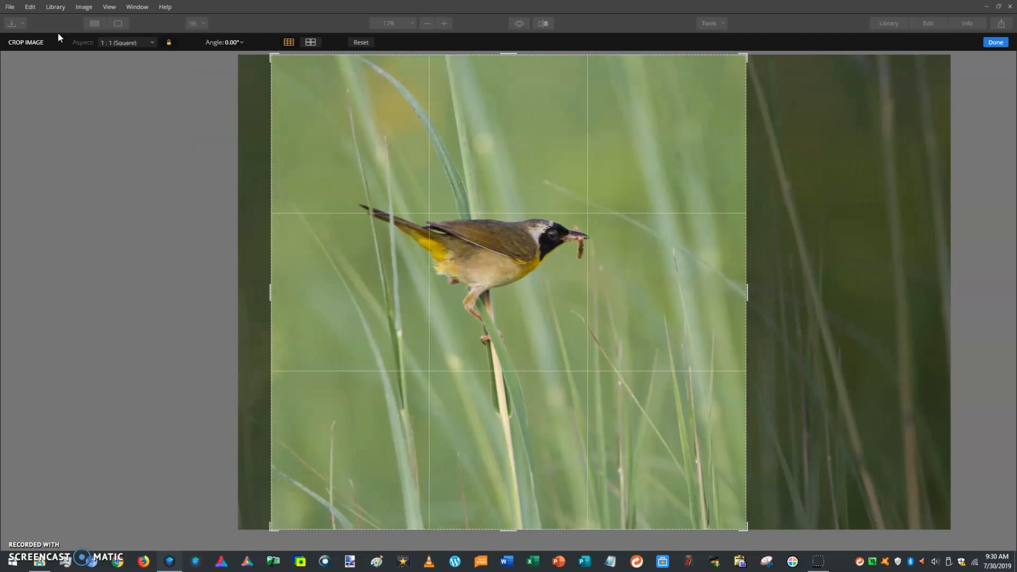
Try 5:4 and then 7:5 crop ratios, repositioning the photo under each frame
left_click(109, 43)
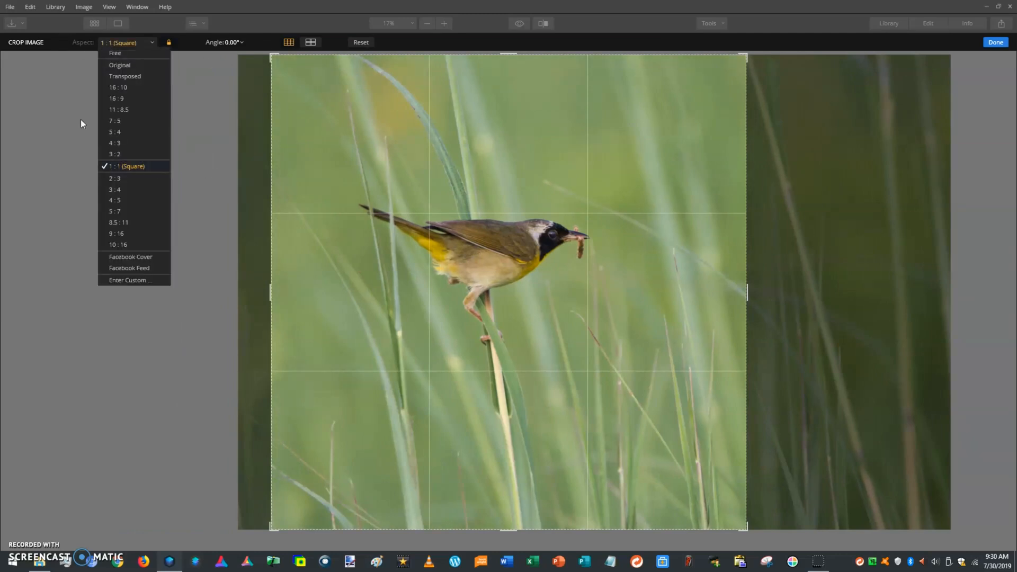
left_click(131, 132)
left_click_drag(377, 208, 421, 230)
left_click(121, 43)
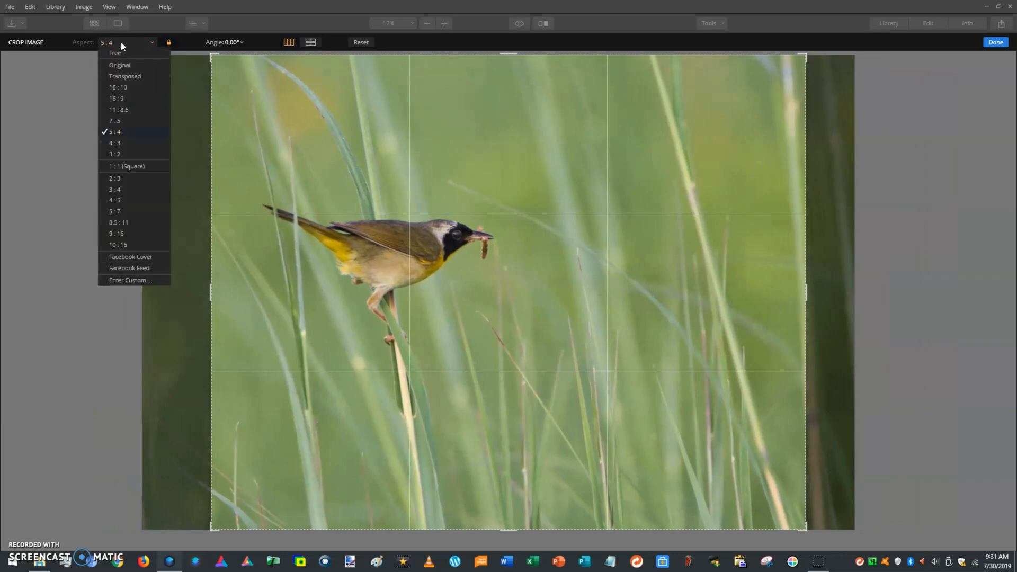
left_click(376, 234)
mouse_move(395, 270)
left_mouse_down()
mouse_move(411, 272)
mouse_move(395, 266)
left_mouse_up()
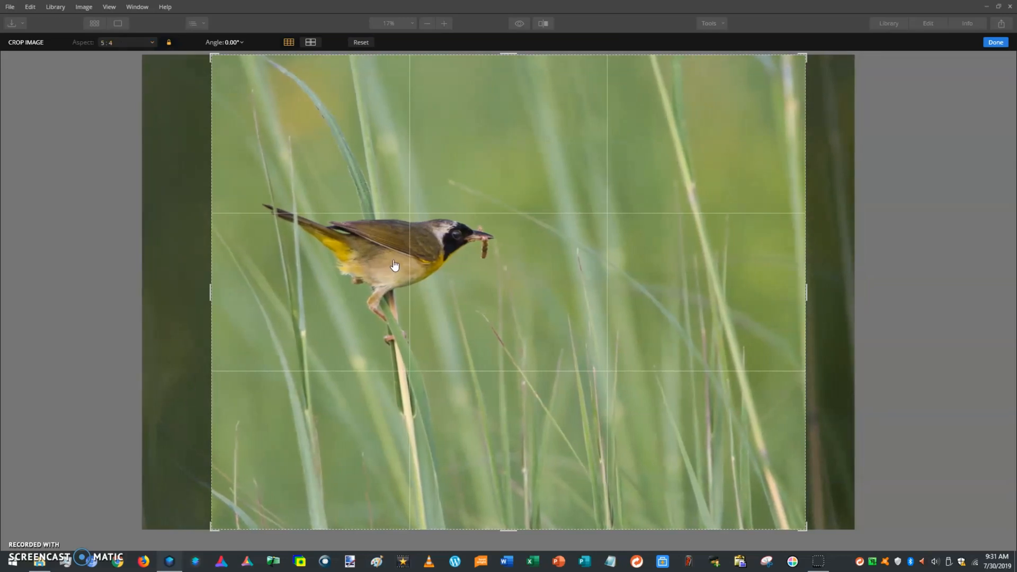
left_click(127, 43)
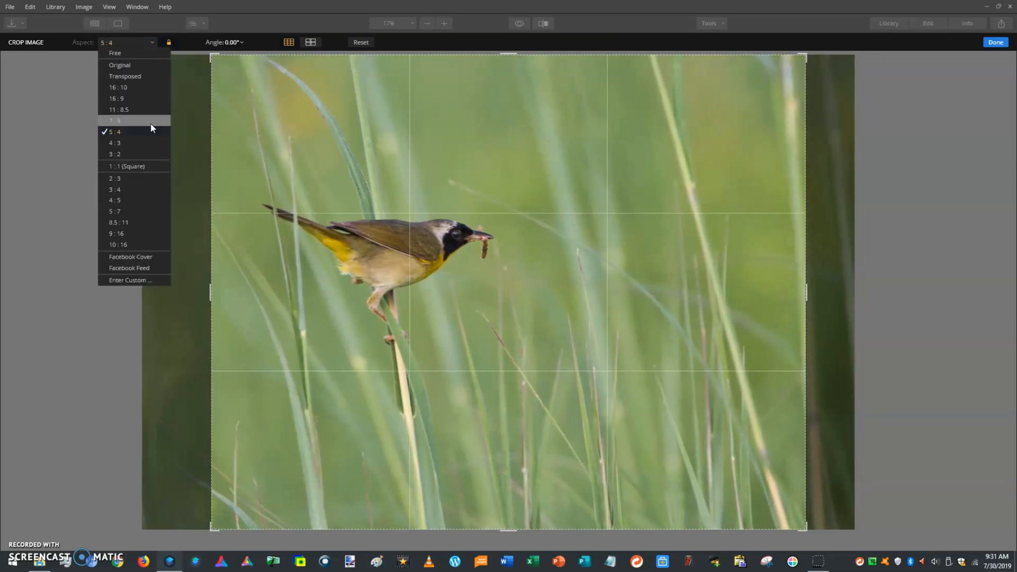
left_click(148, 118)
left_click_drag(486, 270, 445, 261)
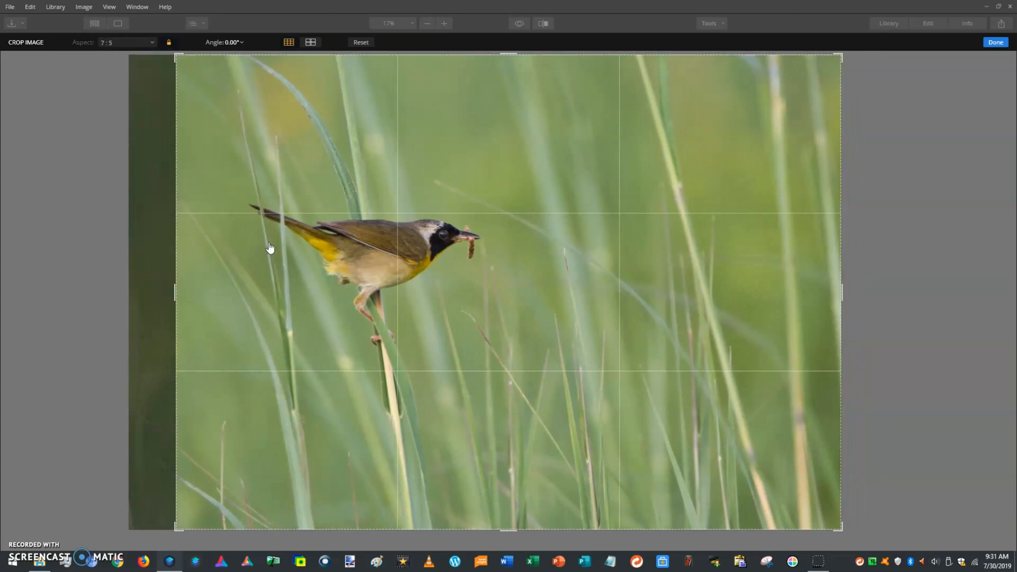
Switch the crop to 11 : 8.5, place the bird left of centre, and apply
left_click(135, 42)
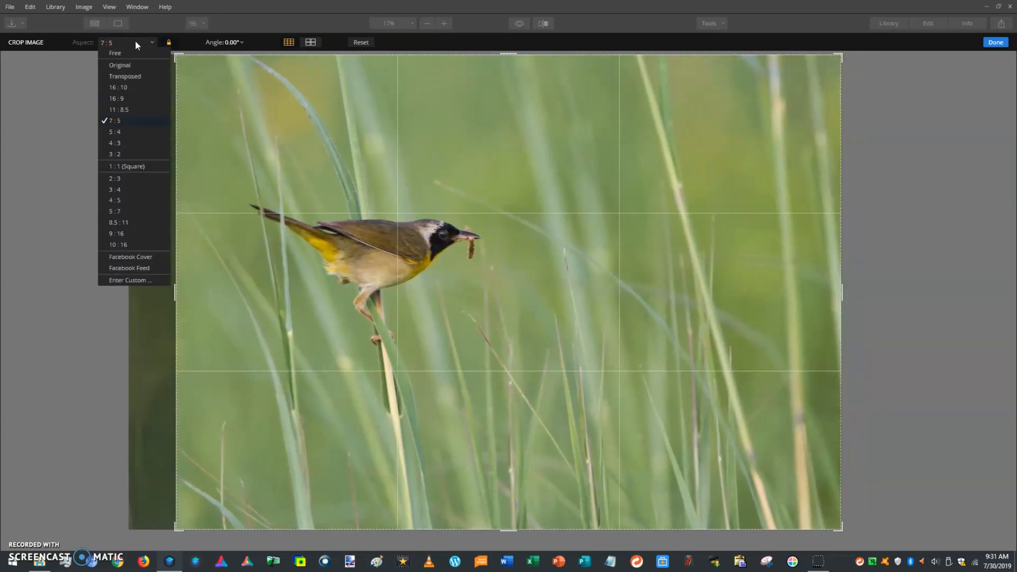
left_click(137, 101)
left_click_drag(451, 159, 408, 163)
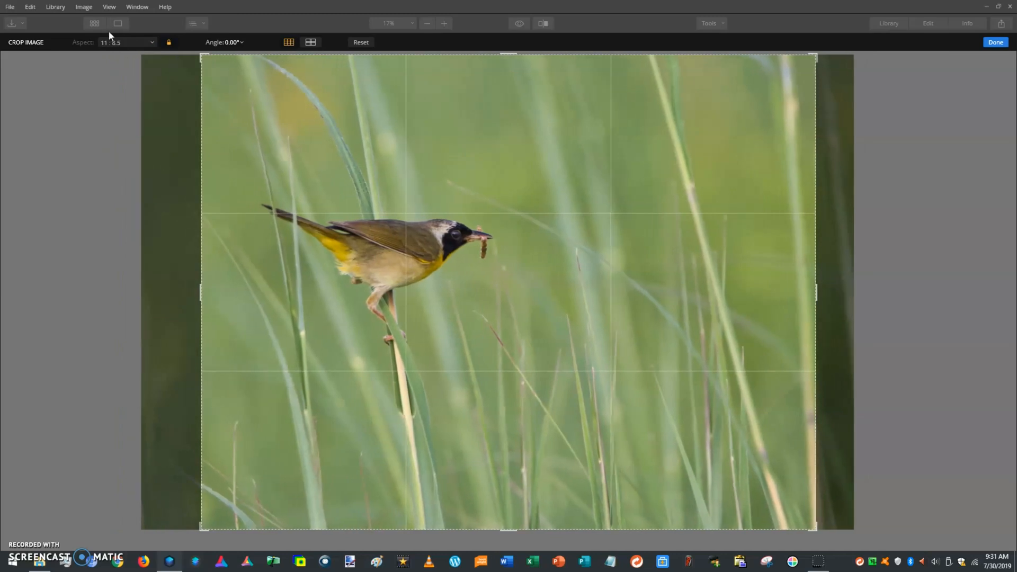
left_click(996, 43)
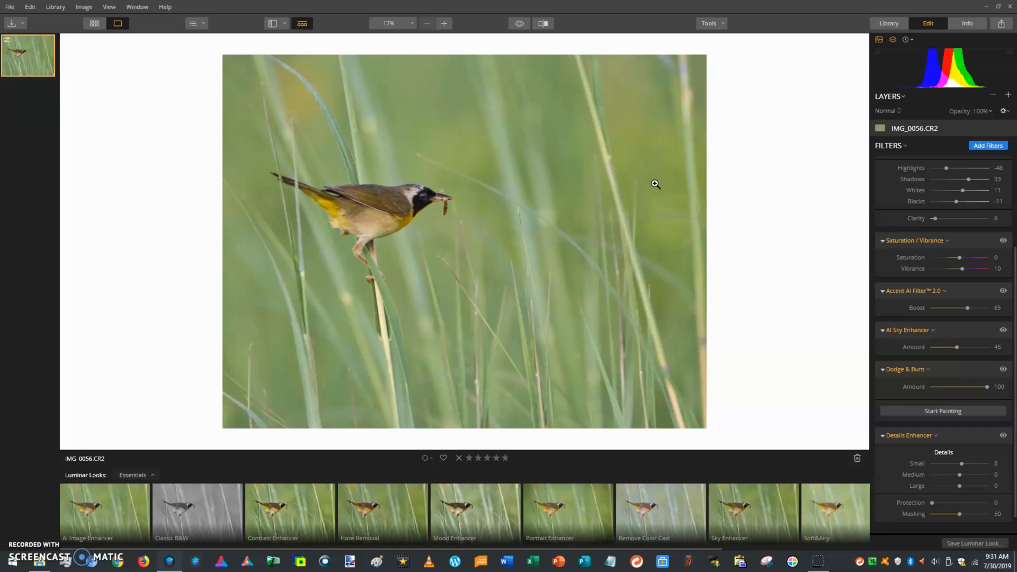
Compare with the original, then add a Foliage Enhancer filter from the Filters Catalog
left_click(521, 23)
left_click(520, 22)
scroll(926, 373, "up", 1)
left_click(979, 150)
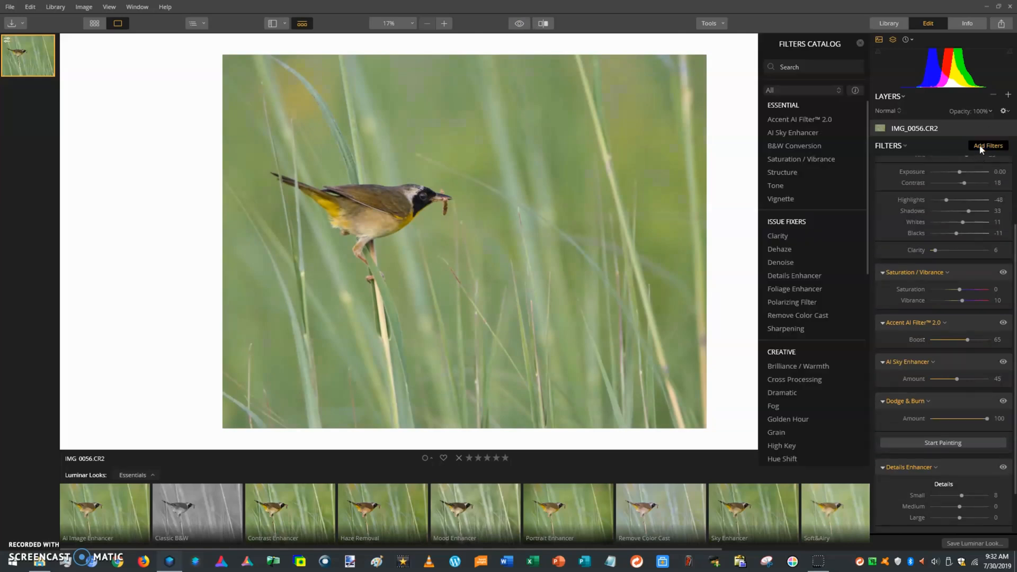
scroll(829, 244, "down", 10)
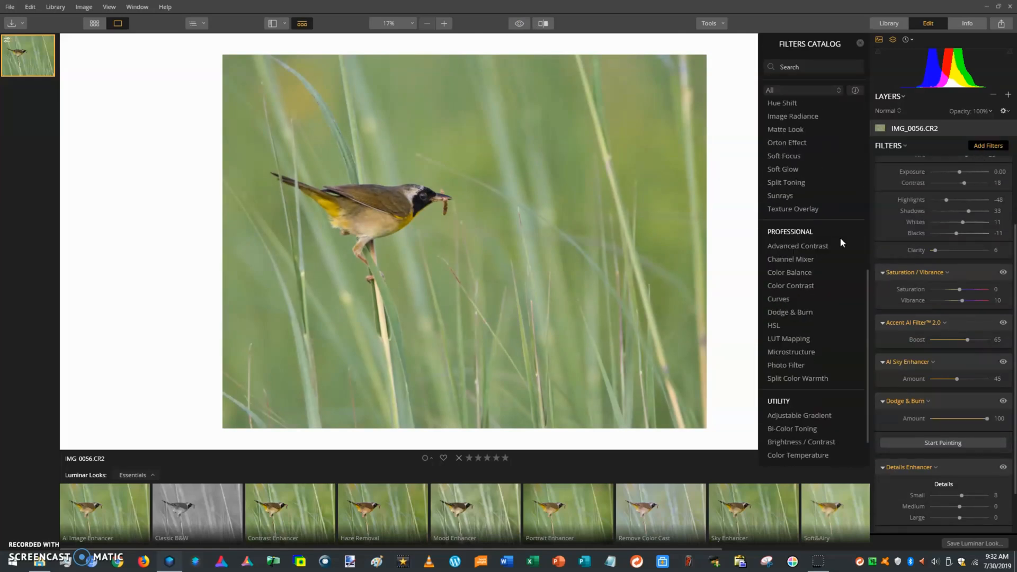
scroll(835, 241, "down", 3)
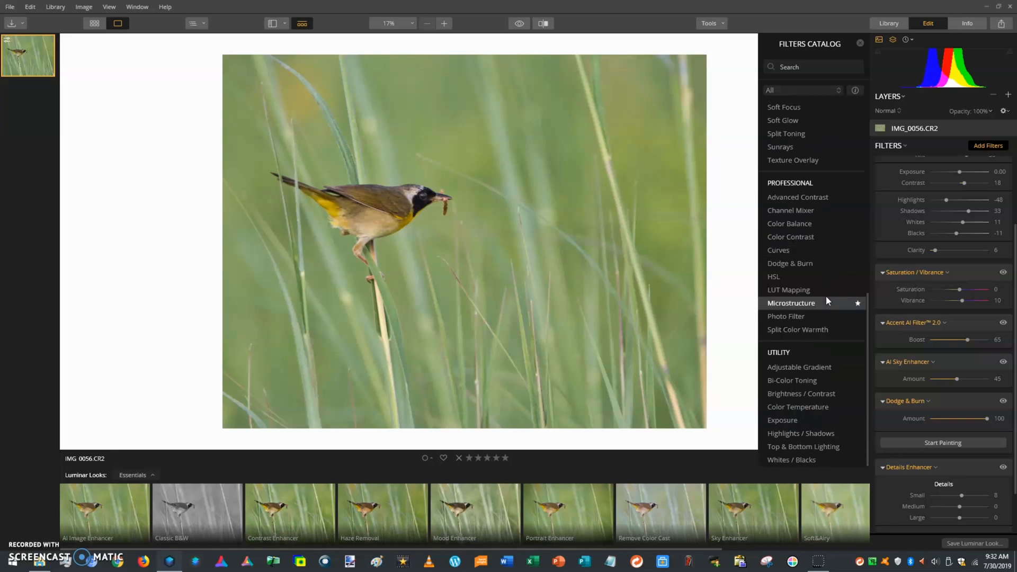
scroll(784, 217, "up", 15)
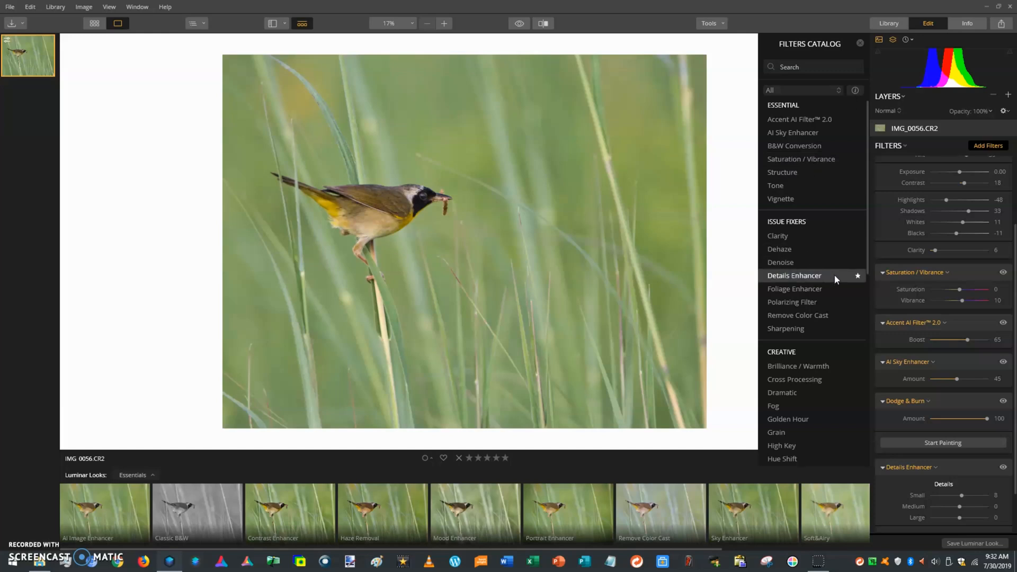
left_click(821, 288)
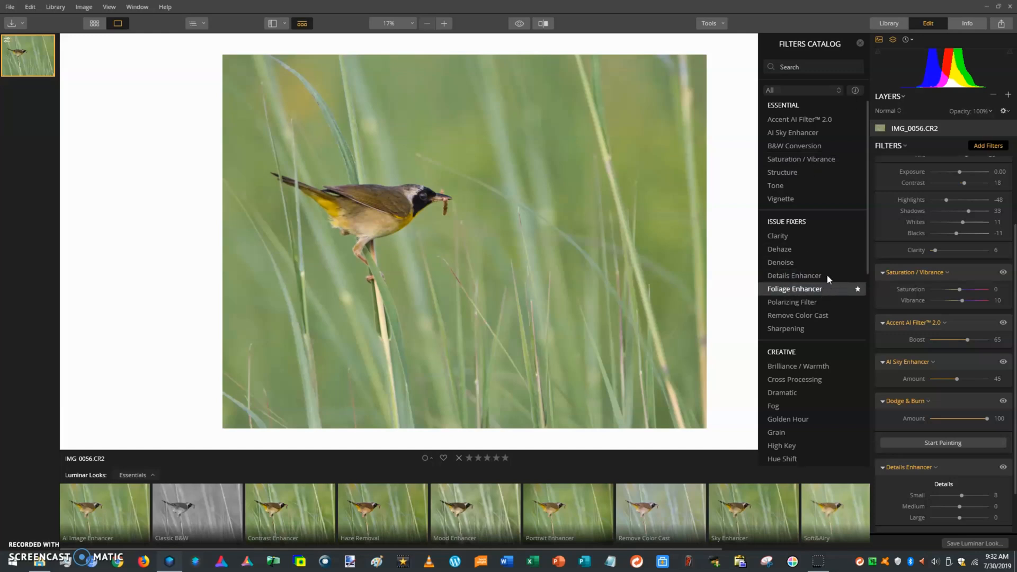
left_click(860, 44)
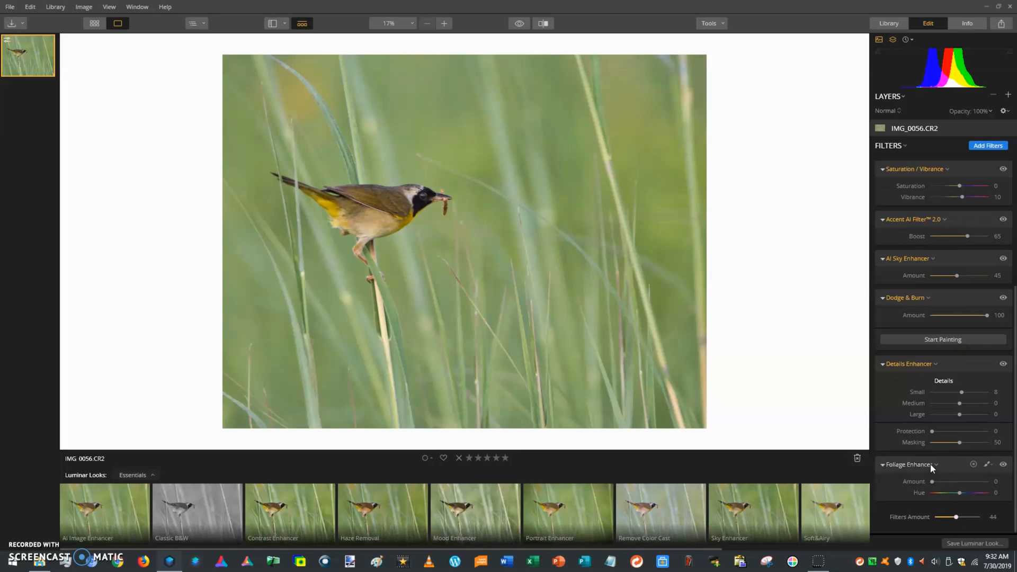
Try Foliage Enhancer amounts from 34 up to 100, reset to 0, then set 16
left_click_drag(938, 482, 954, 484)
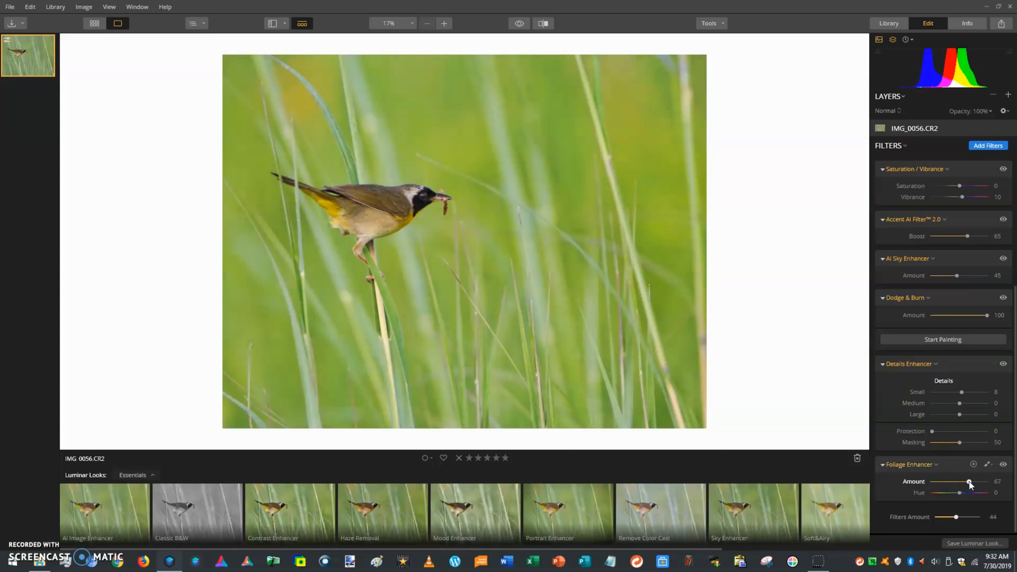
left_click_drag(967, 485, 1010, 484)
left_click(941, 482)
double_click(939, 483)
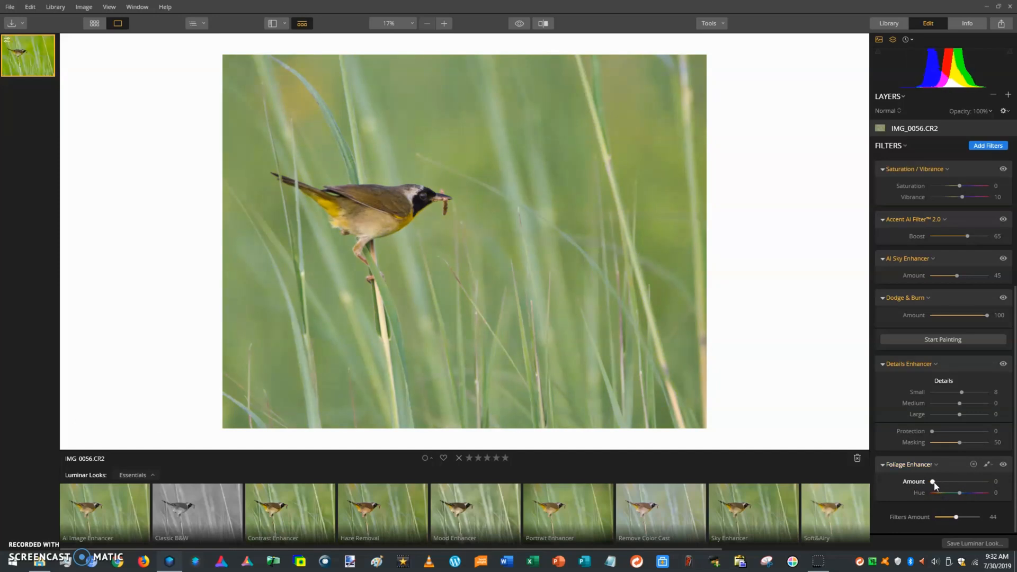
left_click_drag(935, 482, 943, 482)
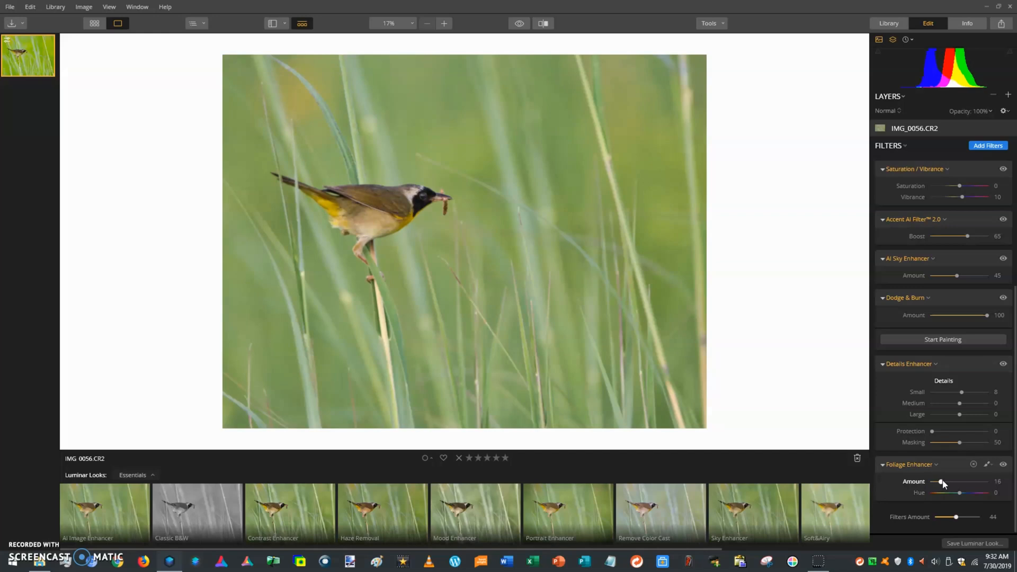
Compare with the original and fine-tune the Foliage Enhancer Amount, keeping it at 16
left_click(517, 25)
left_click(517, 24)
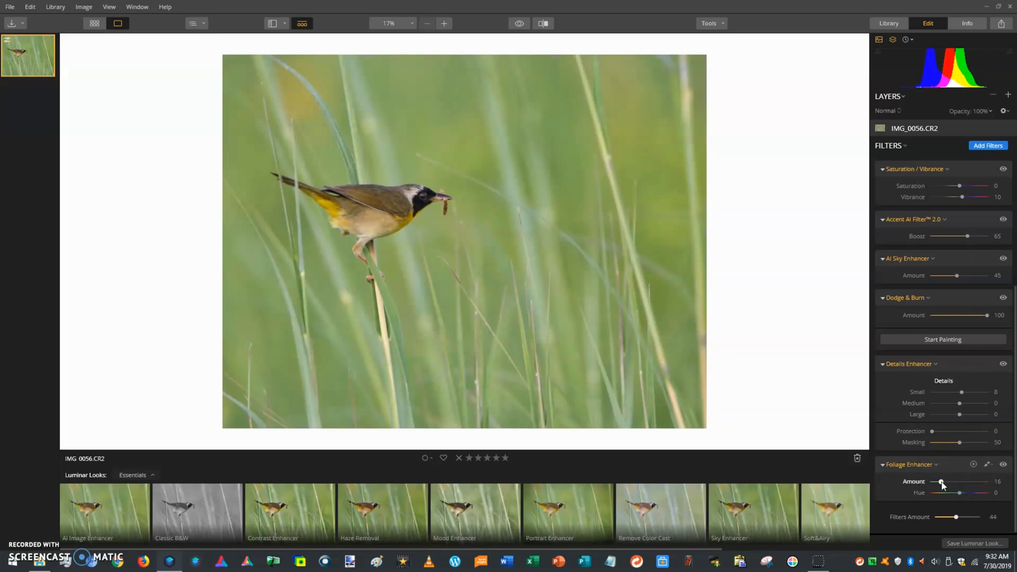
left_click_drag(942, 485, 943, 485)
left_click_drag(944, 484, 940, 483)
left_click(524, 23)
left_click(985, 146)
left_click(520, 25)
left_click(520, 24)
left_click(519, 25)
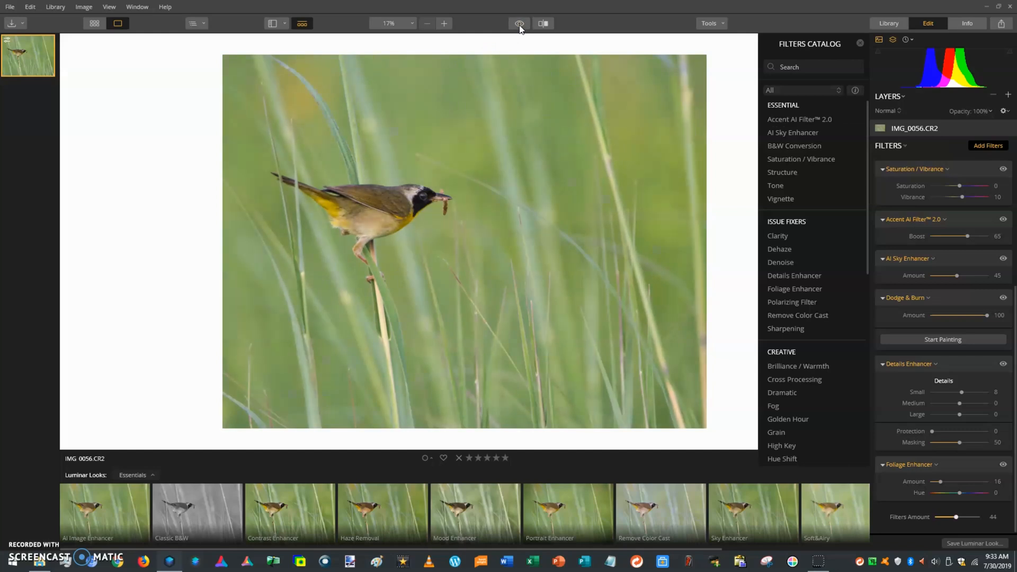
Scroll through the Filters Catalog and close it
scroll(811, 279, "down", 12)
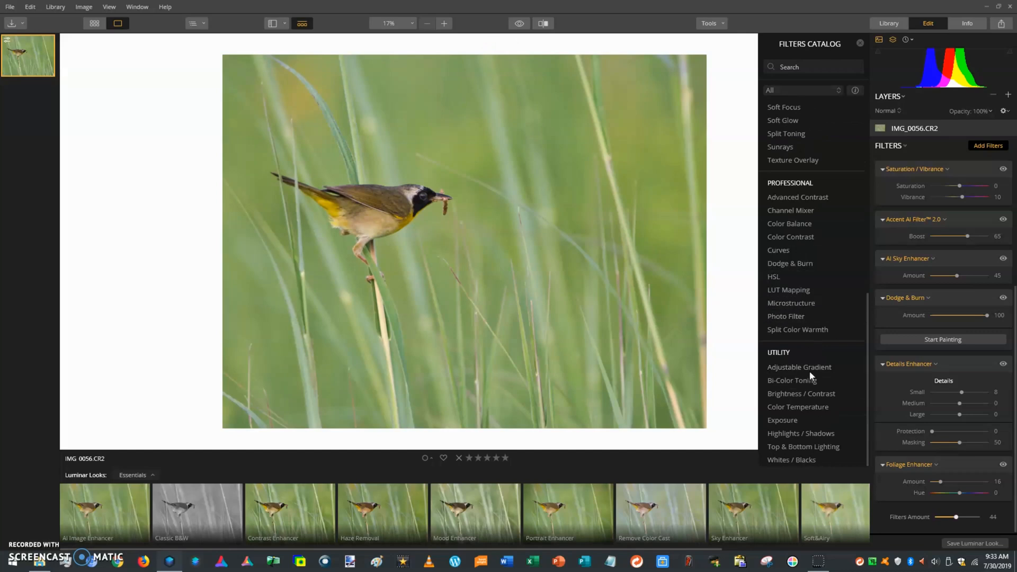
scroll(825, 424, "up", 12)
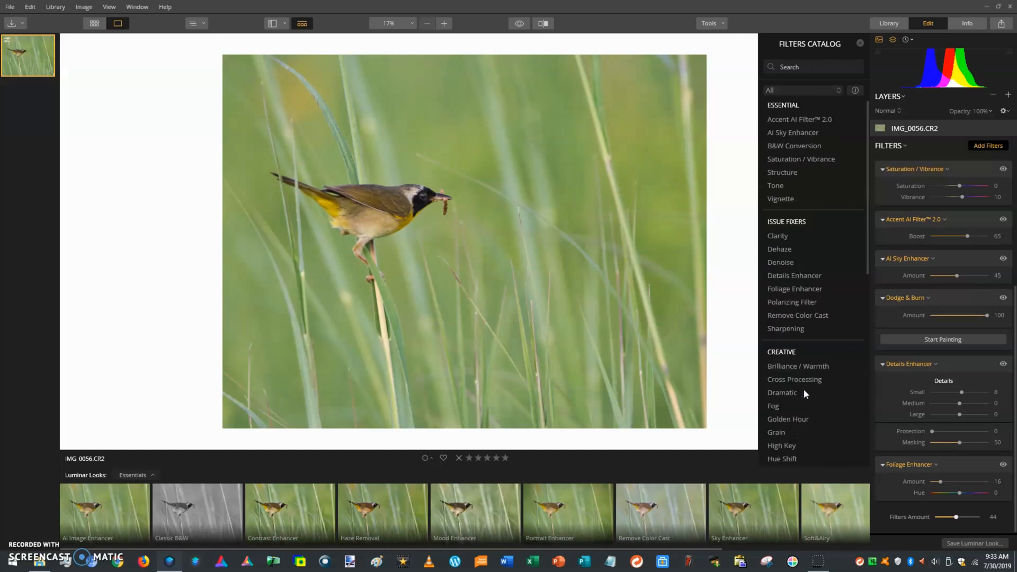
left_click(860, 42)
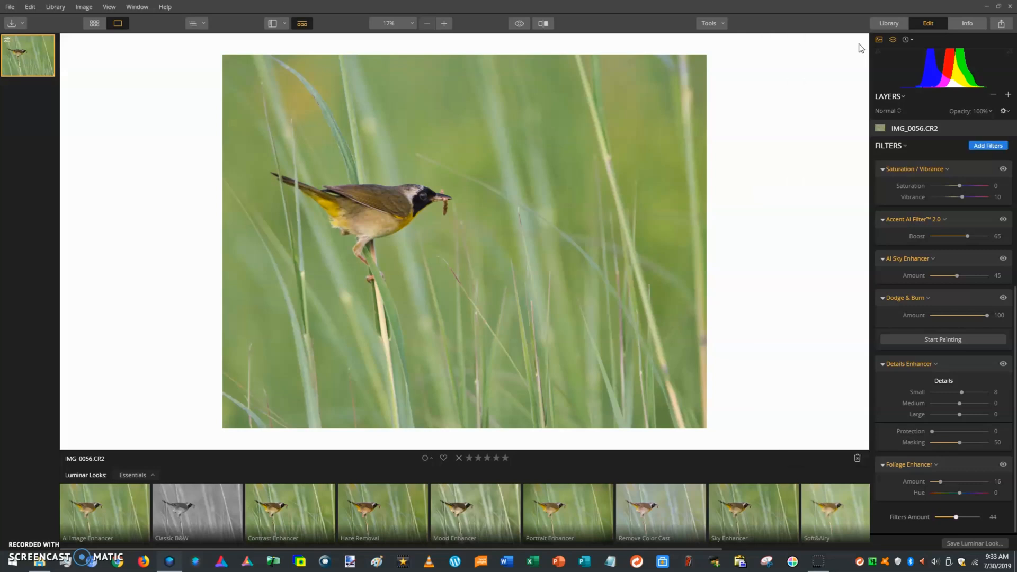
Visit the Info and Library tabs, return to Edit, and open the File menu
left_click(956, 26)
left_click(888, 23)
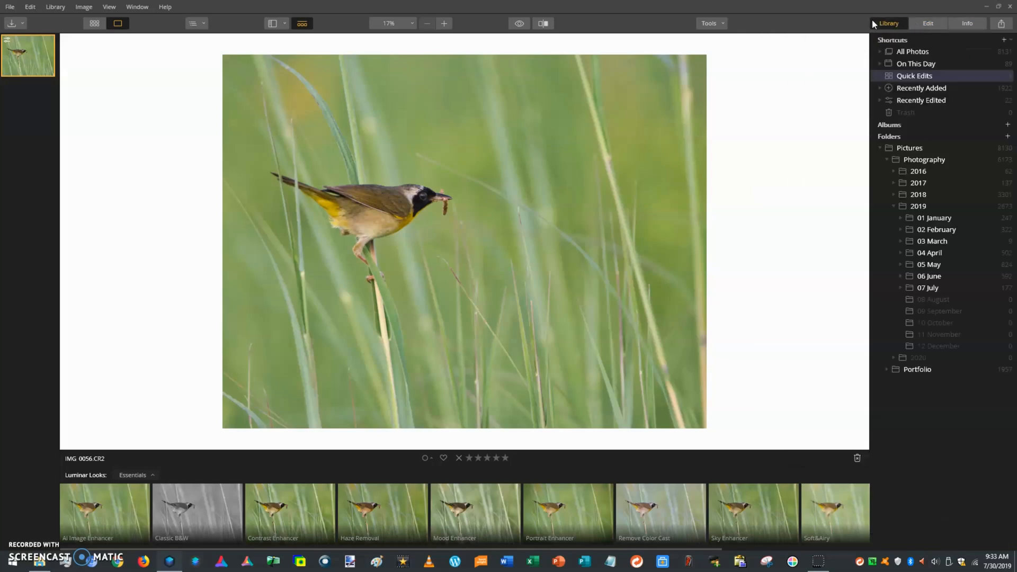
left_click(927, 25)
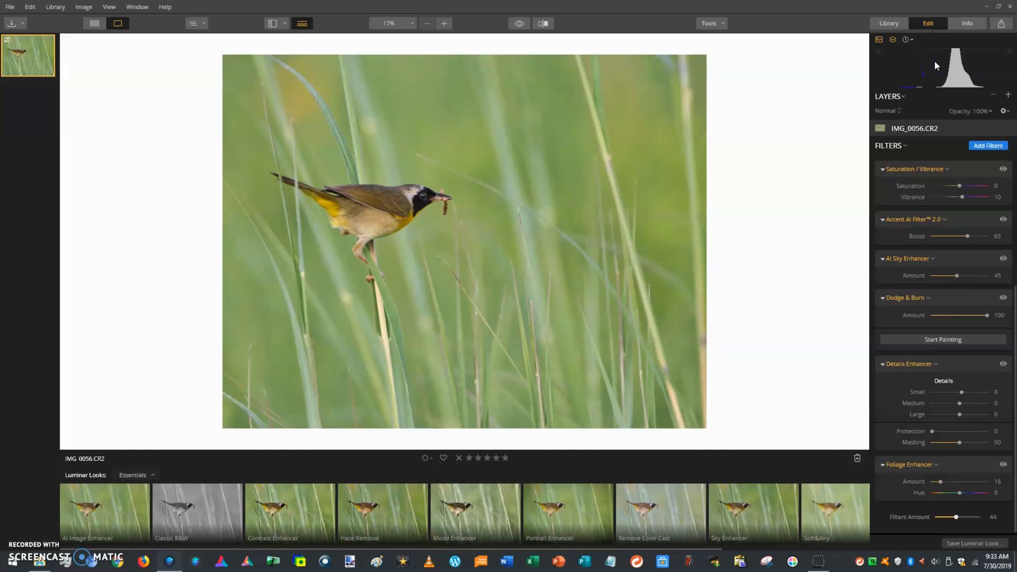
scroll(940, 255, "up", 4)
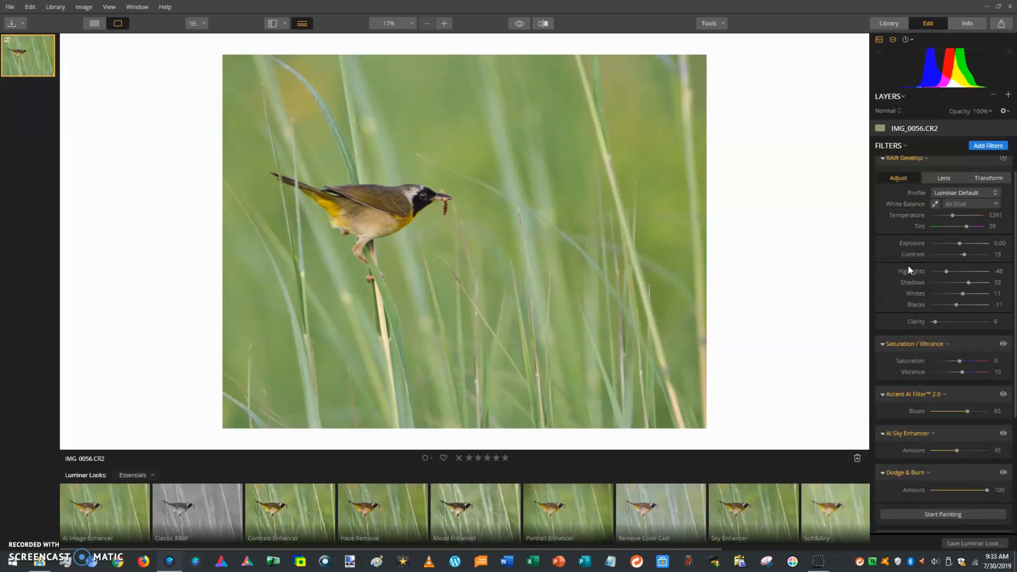
left_click(10, 7)
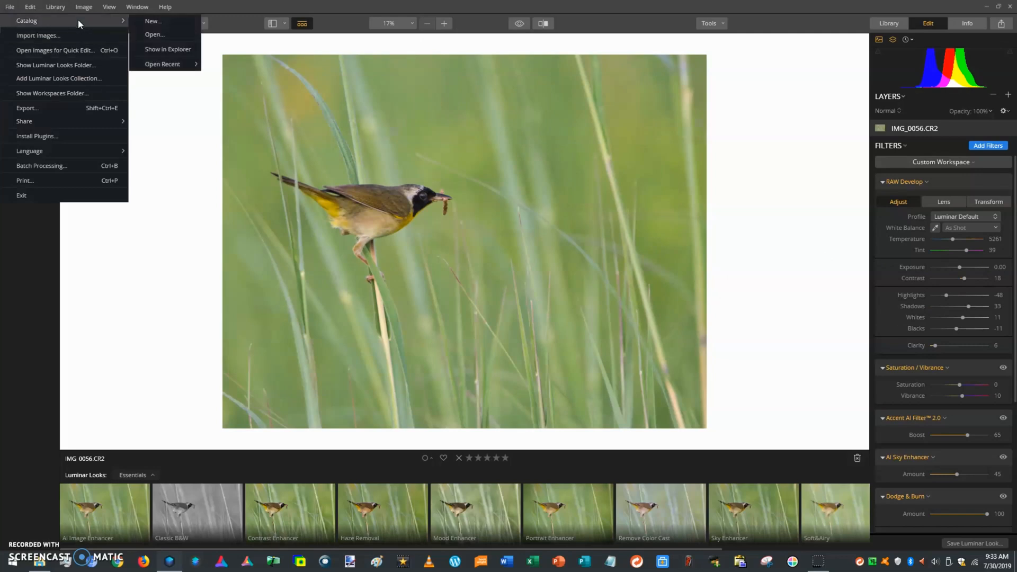
Export the photo as a quality-80 JPEG named 'Common Yellowthroat CY01'
left_click(70, 112)
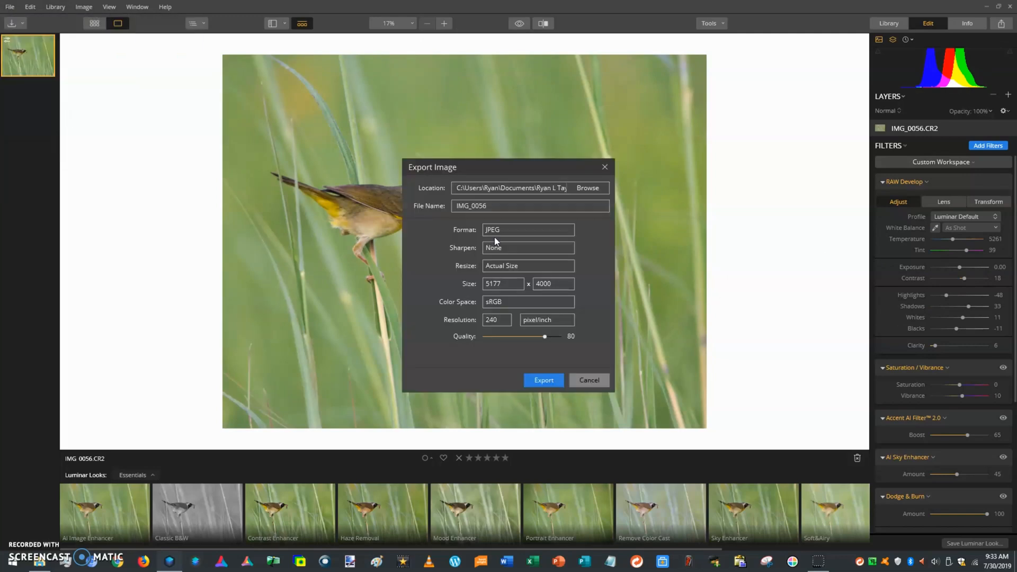
left_click_drag(493, 208, 432, 209)
type("Yellow")
key("BackSpace")
key("BackSpace")
key("BackSpace")
key("BackSpace")
key("BackSpace")
key("BackSpace")
type("Common Yerl")
key("BackSpace")
key("BackSpace")
type("llow")
key("BackSpace")
key("BackSpace")
type("owthroat CY0")
left_click(551, 377)
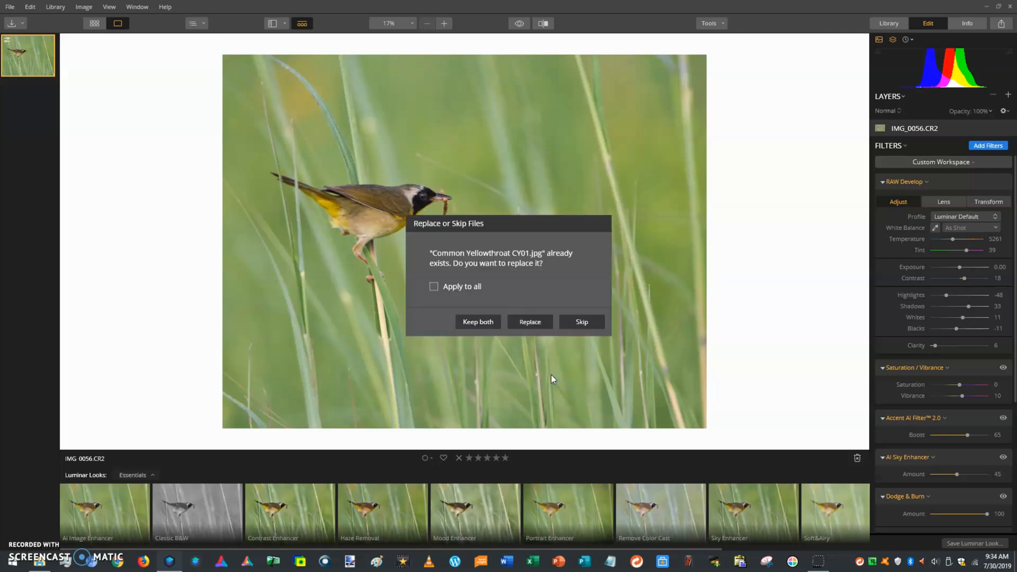
Skip overwriting CY01 and re-export the JPEG as 'Common Yellowthroat CY08'
left_click(582, 322)
left_click(10, 7)
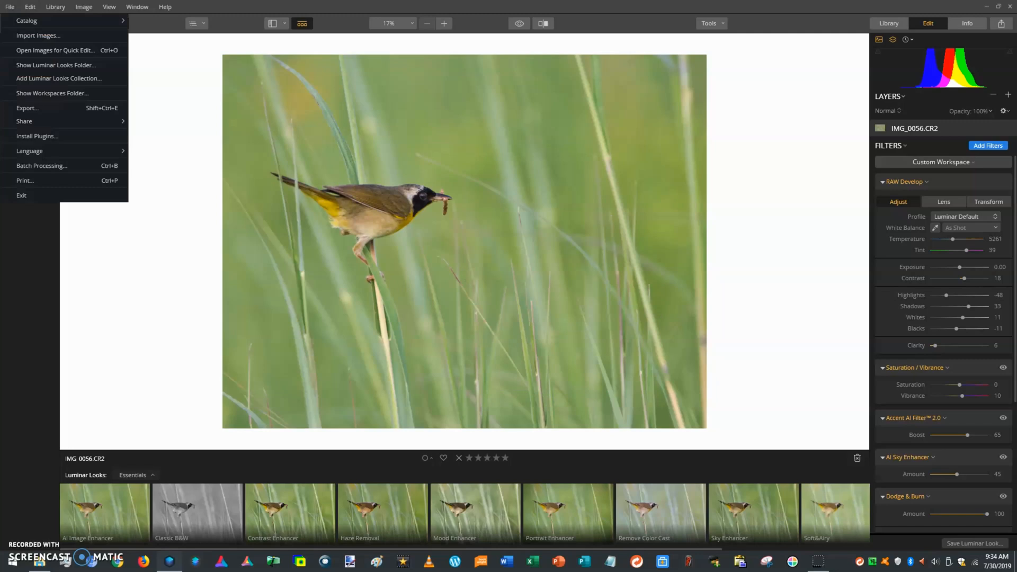
left_click(24, 109)
left_click_drag(490, 208, 411, 208)
type("Common Yel")
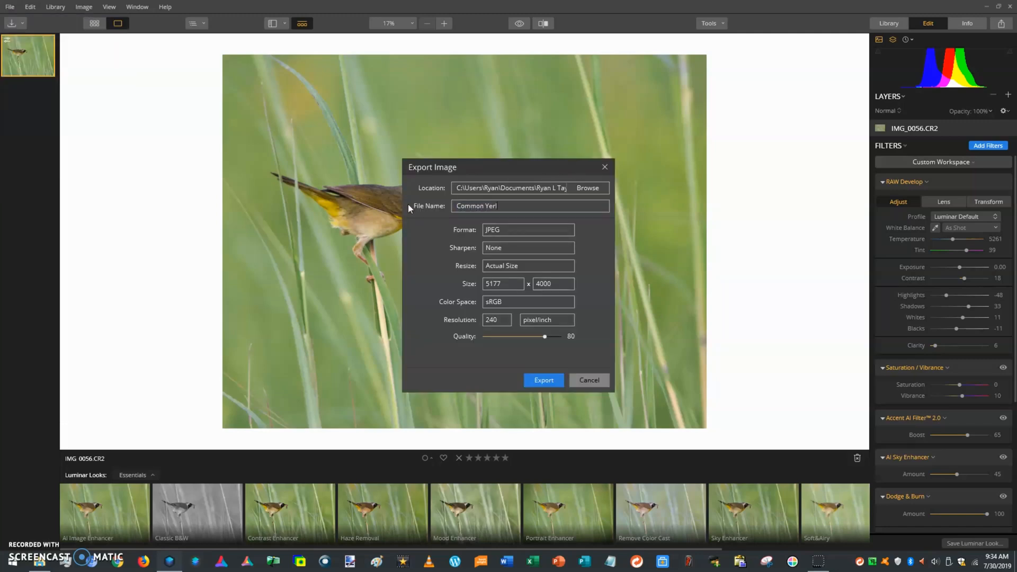
type("lowthroat CY08")
key("Return")
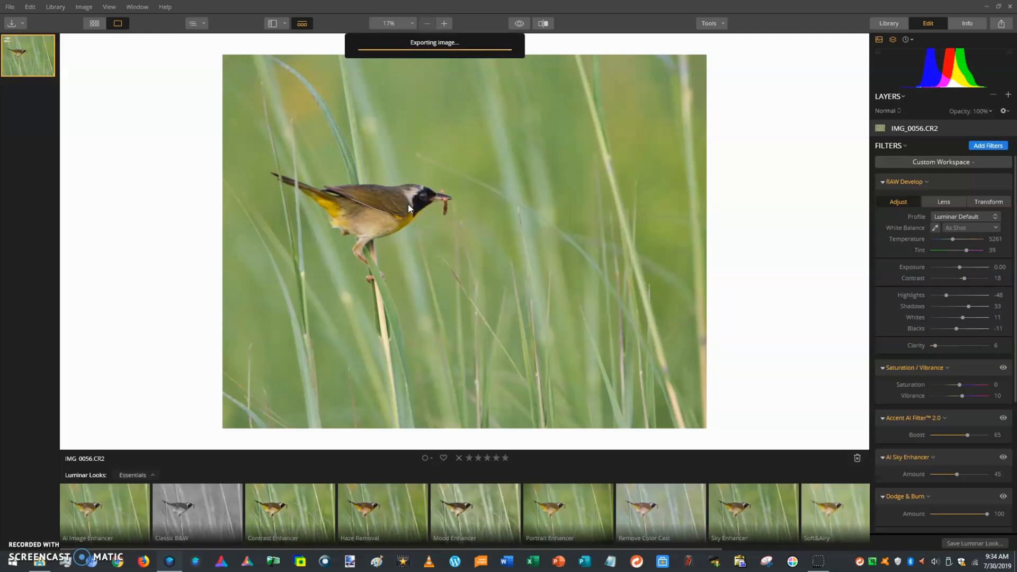